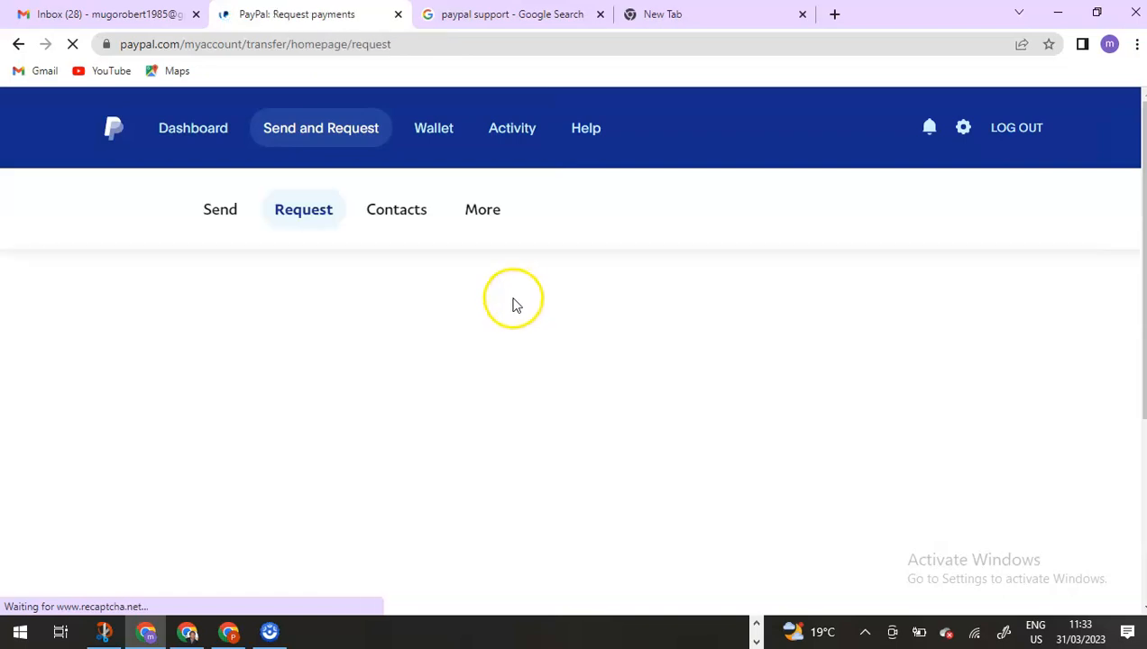
Start creating a new invoice from the payment request page
drag(755, 297, 989, 294)
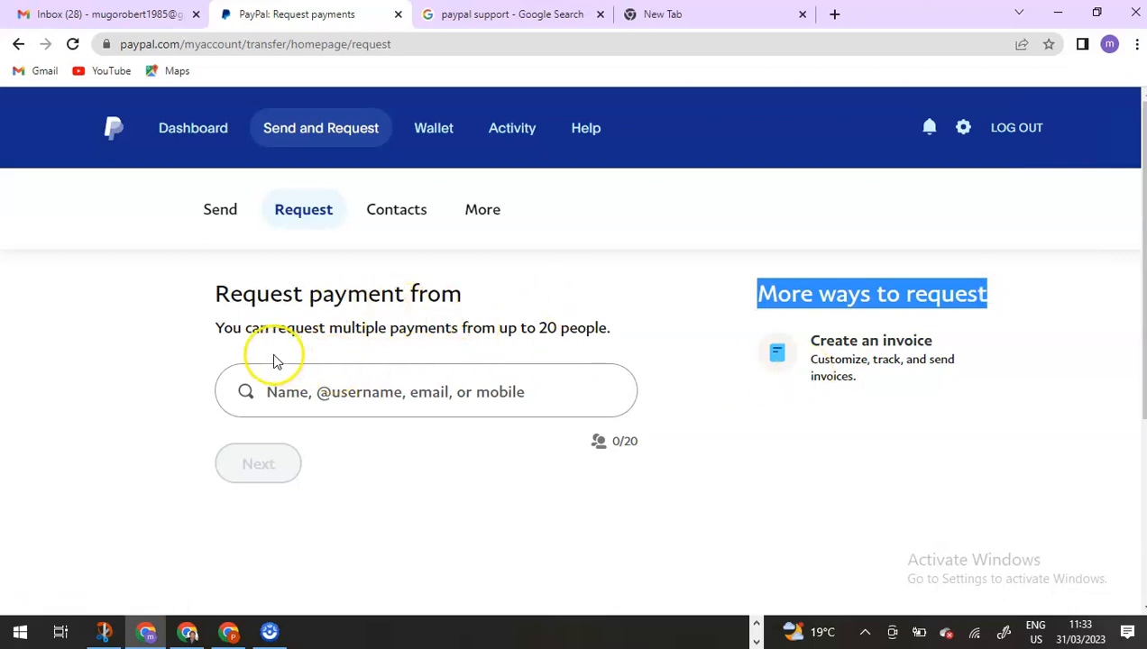
drag(214, 297, 961, 282)
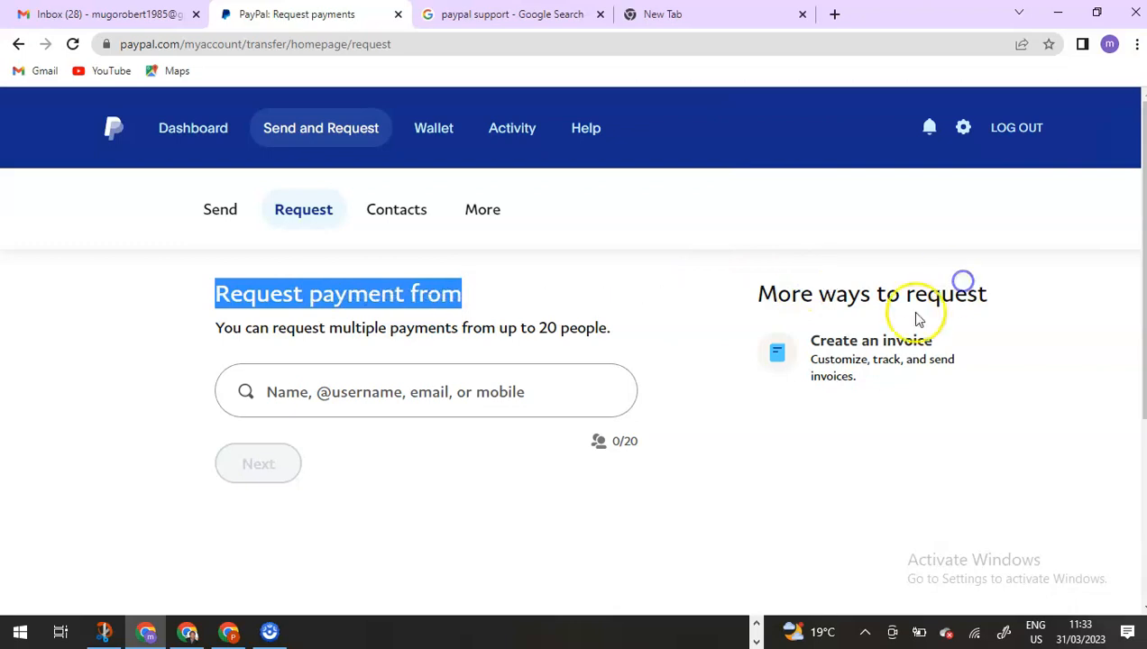
click(857, 374)
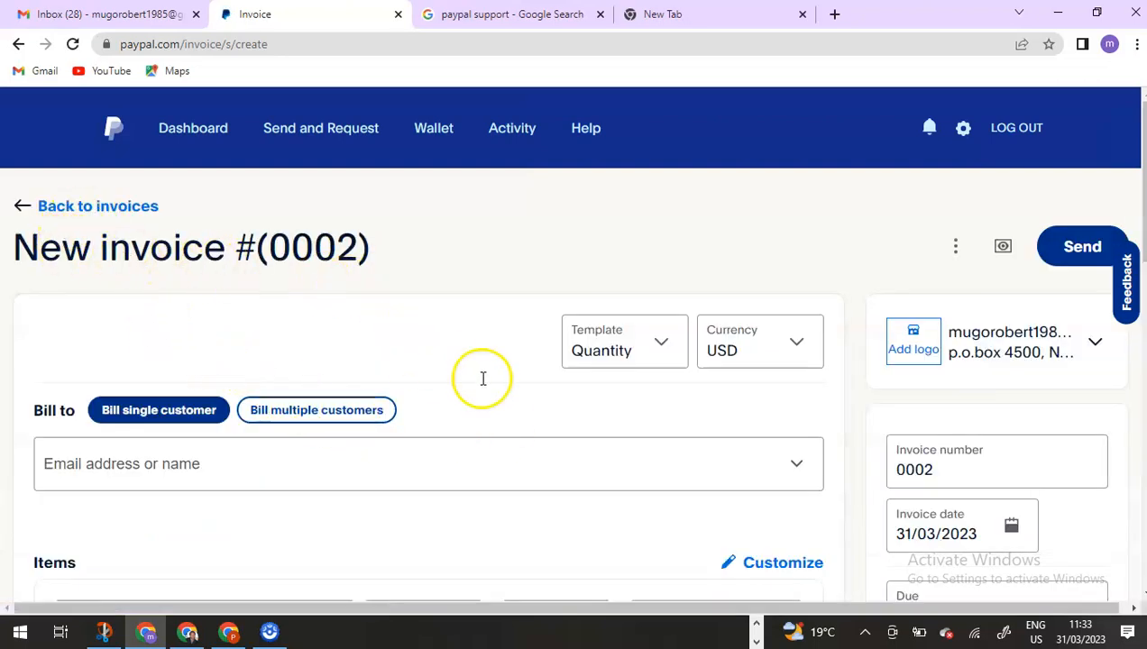
Bill the invoice to a single customer and enter the customer's e-mail address
click(149, 413)
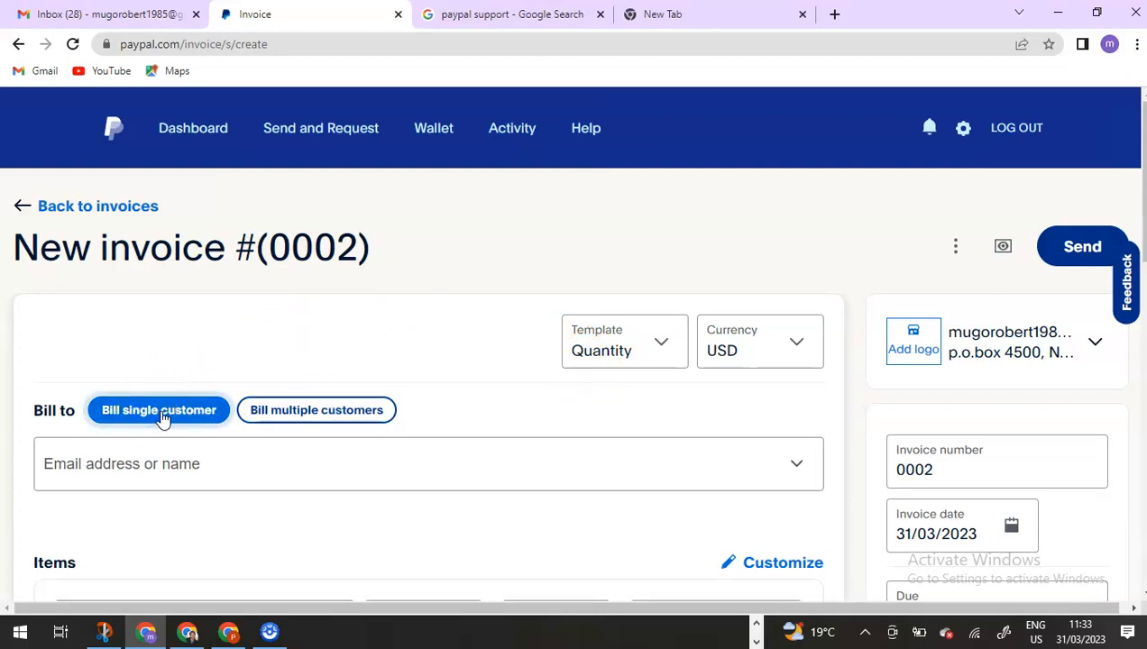
click(121, 465)
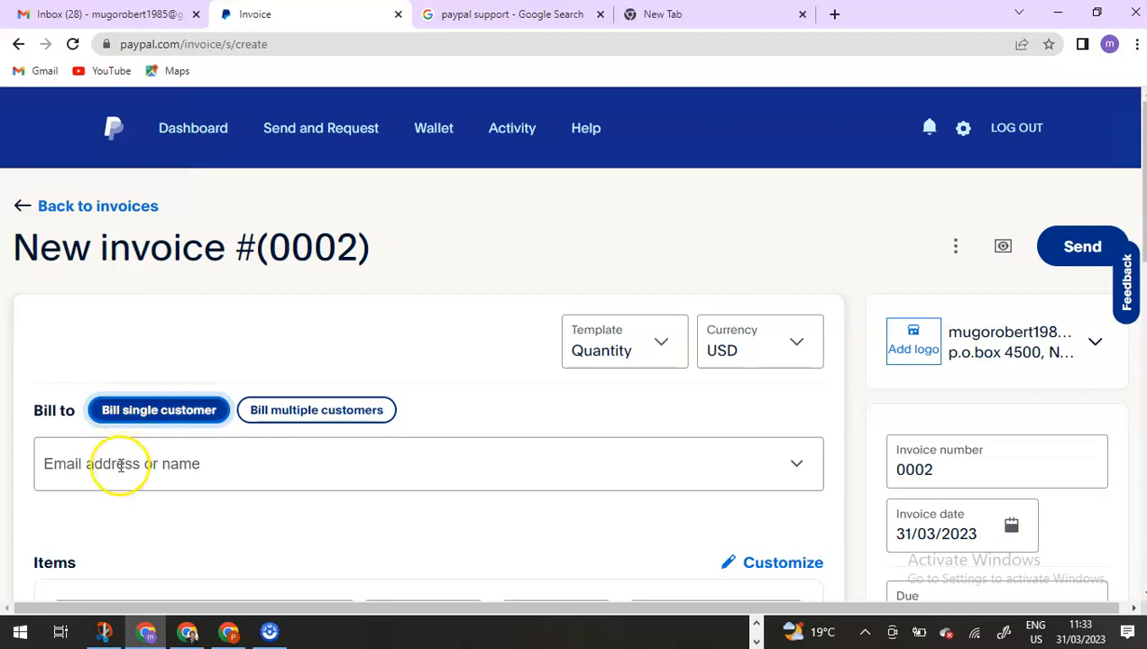
click(121, 465)
key(ctrl+v)
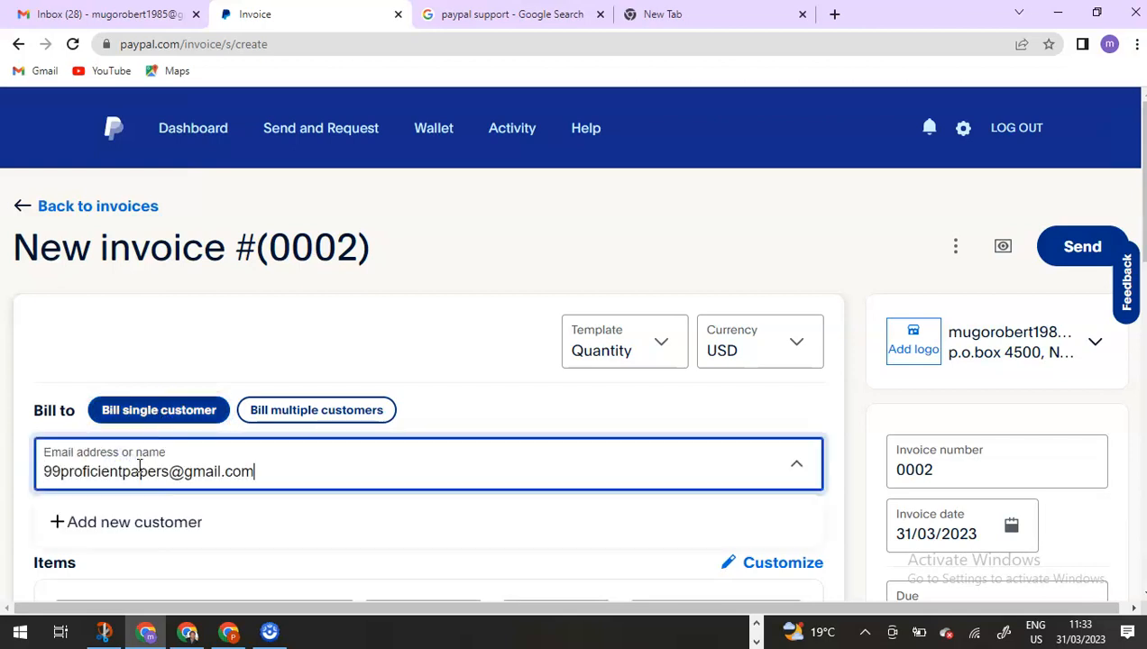
scroll(370, 440, down, 2)
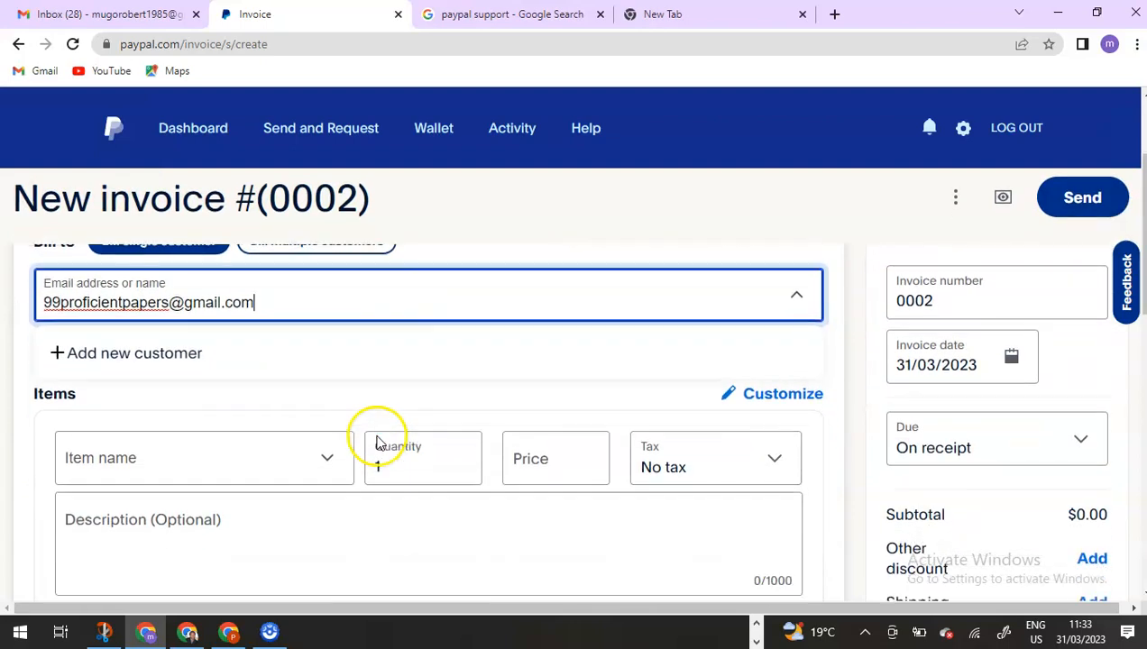
scroll(378, 440, up, 1)
scroll(144, 473, down, 1)
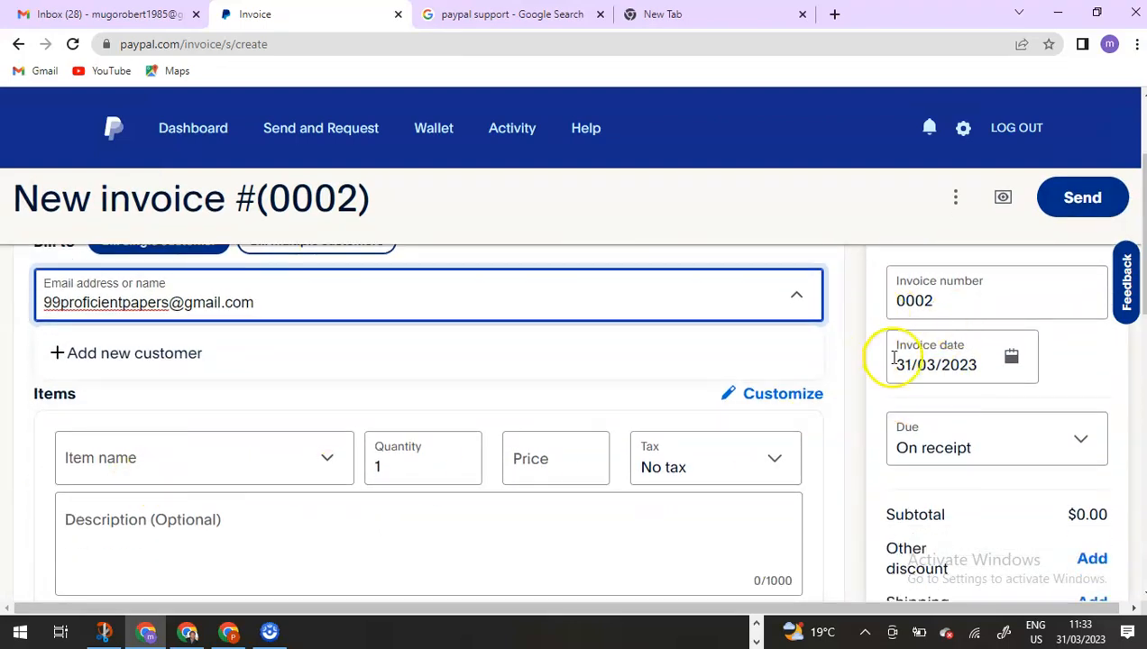
Set the invoice's due date to In 60 days
click(1083, 442)
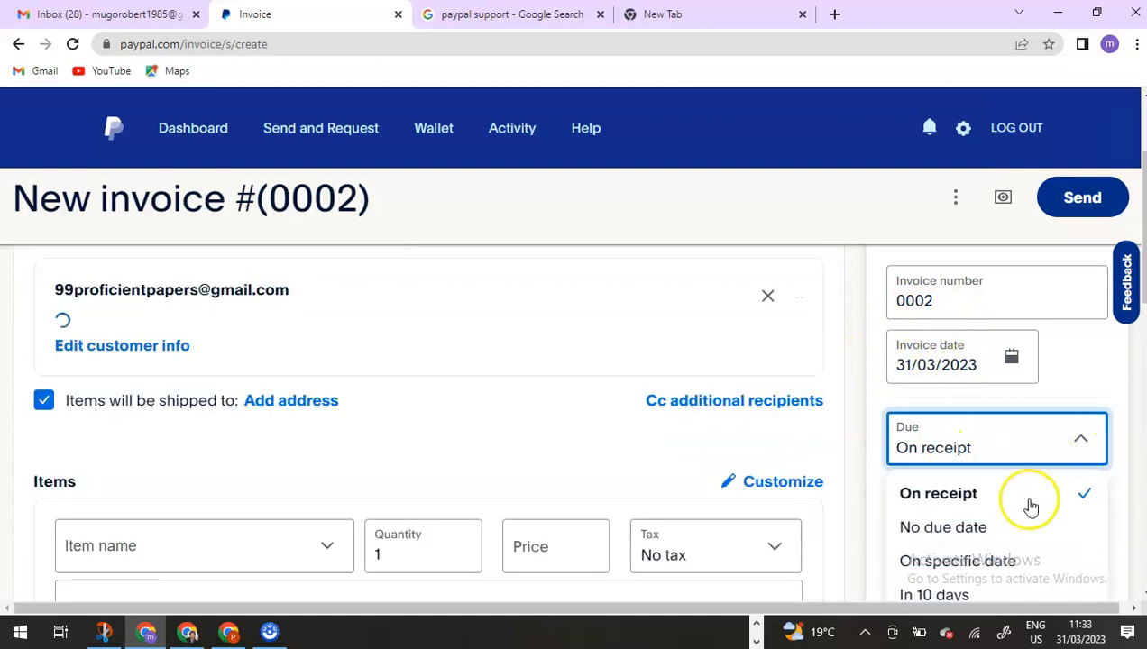
scroll(1019, 514, down, 1)
scroll(960, 532, down, 1)
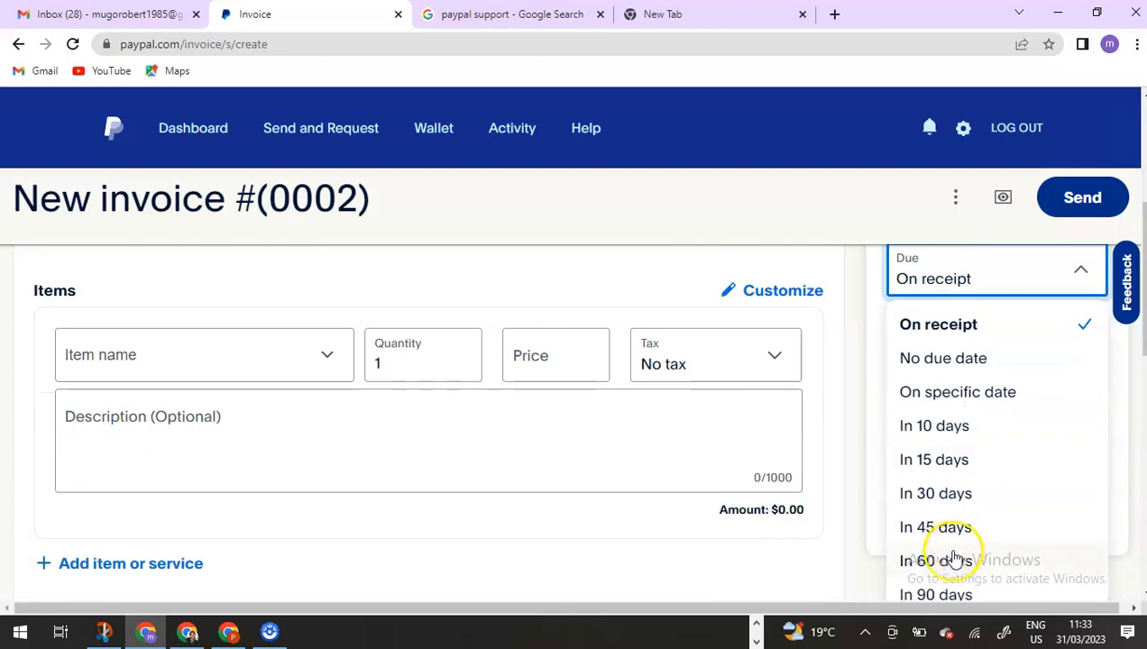
click(938, 561)
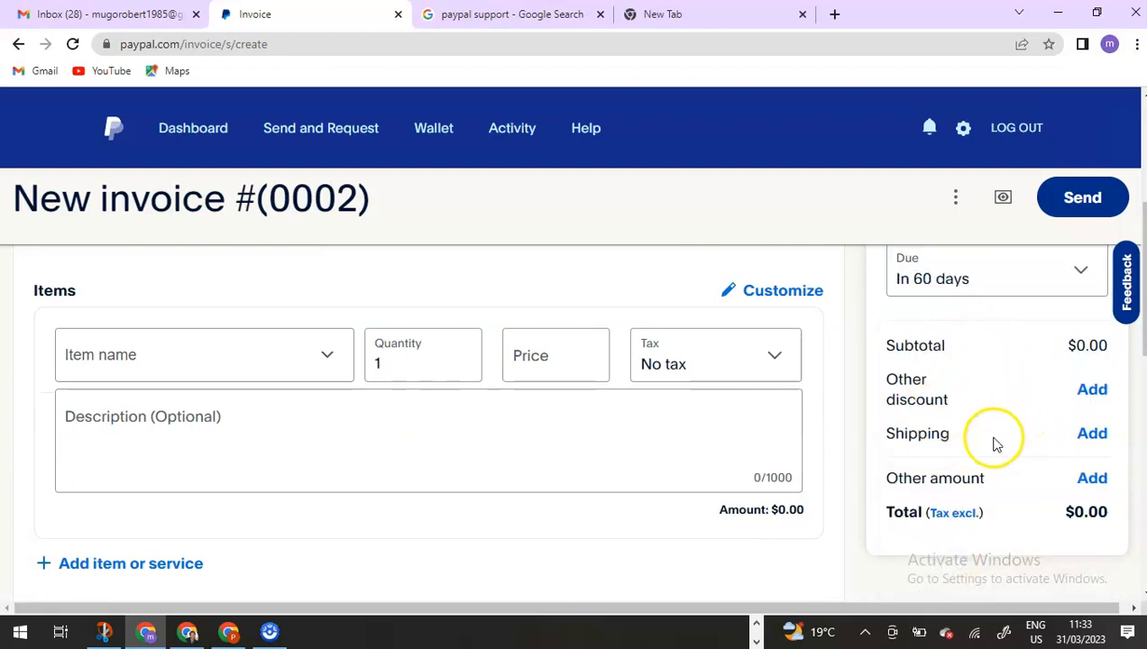
scroll(776, 387, up, 1)
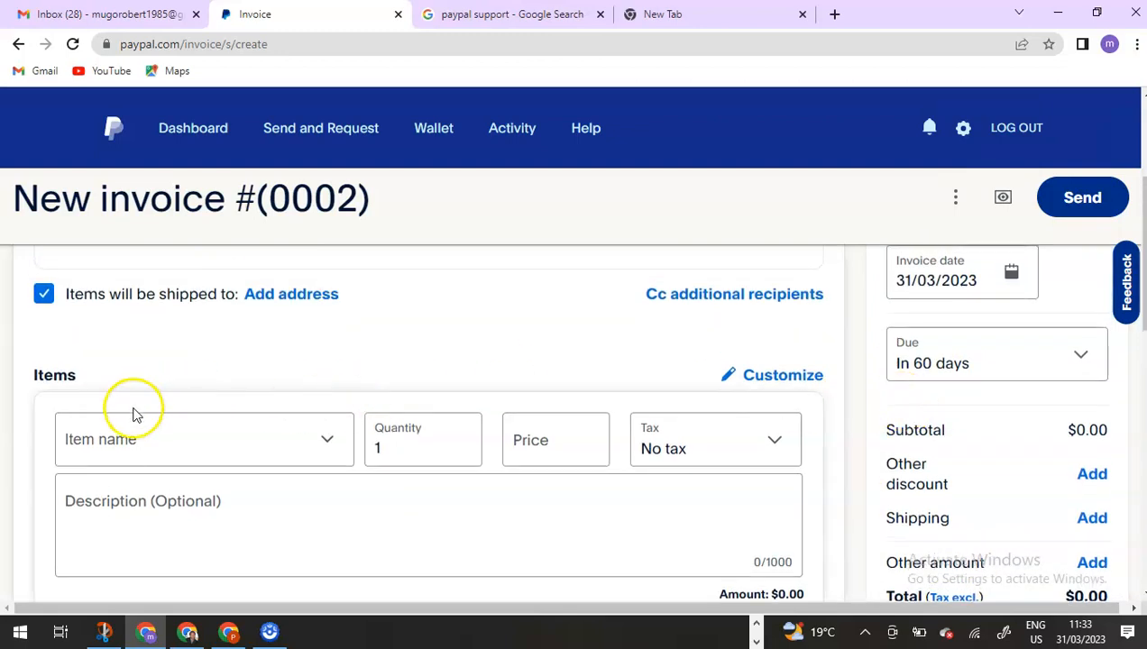
Create and save a new item "SEO ranking services" priced at $300, described as "SEO ranking for a website and YOUTUBE script writing"
scroll(231, 461, down, 2)
scroll(243, 456, up, 1)
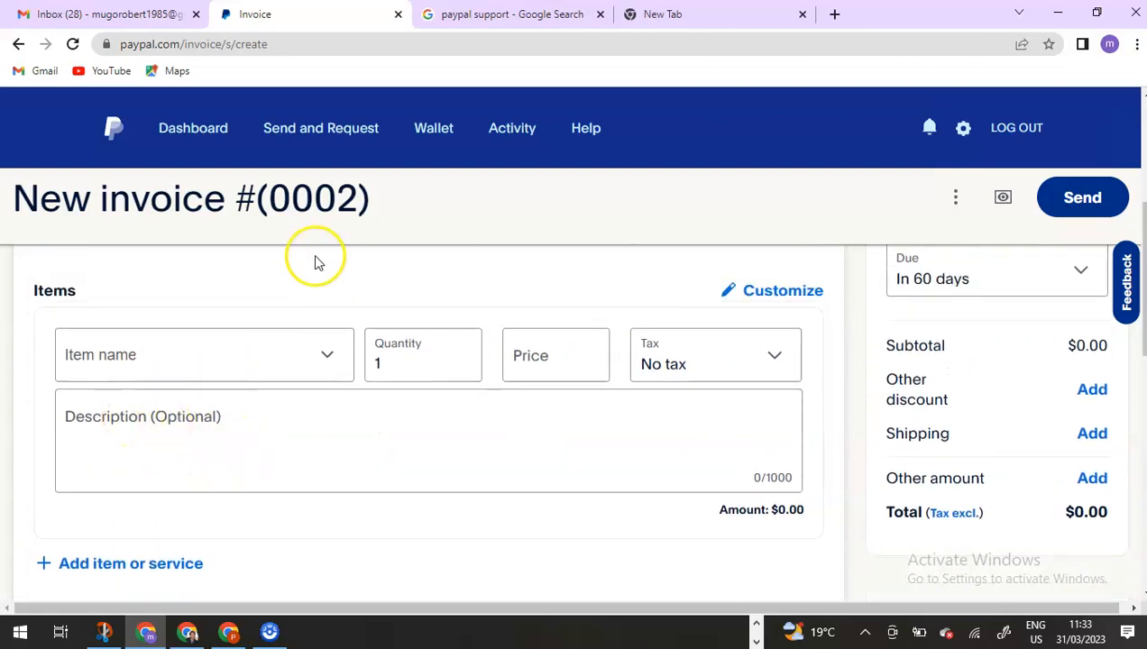
click(327, 360)
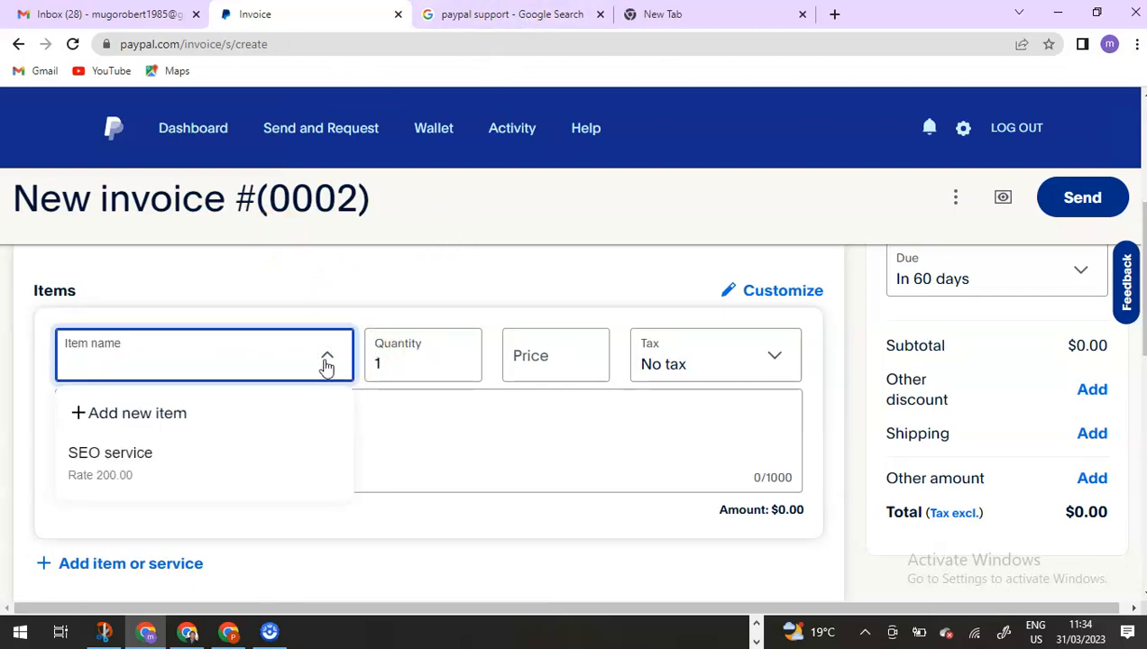
click(167, 415)
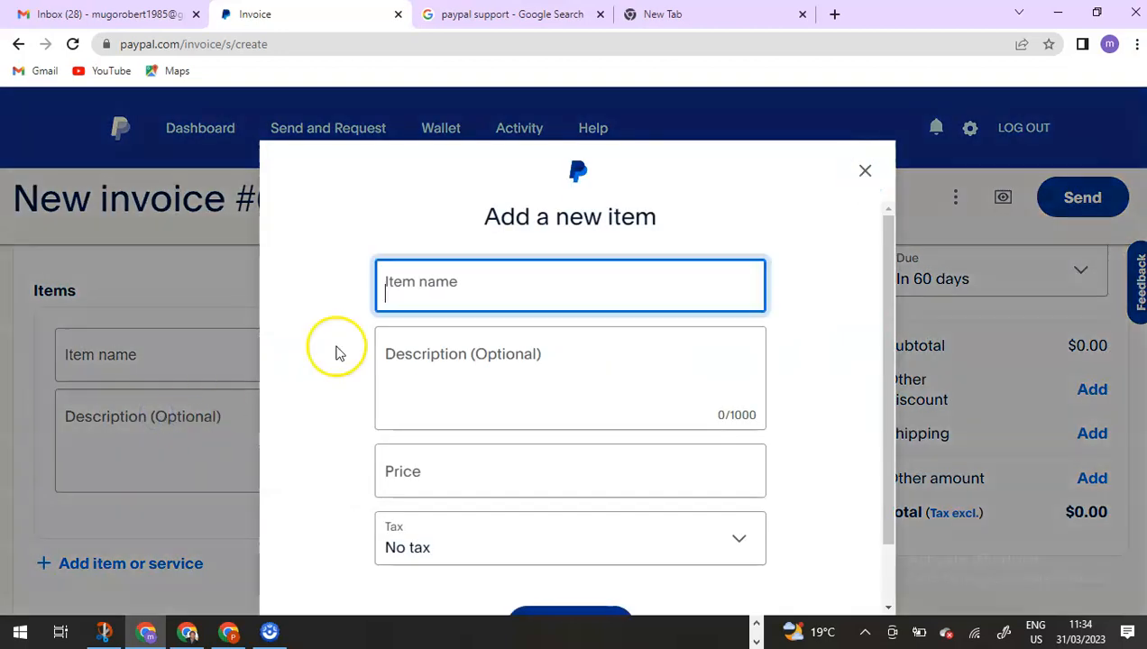
click(510, 15)
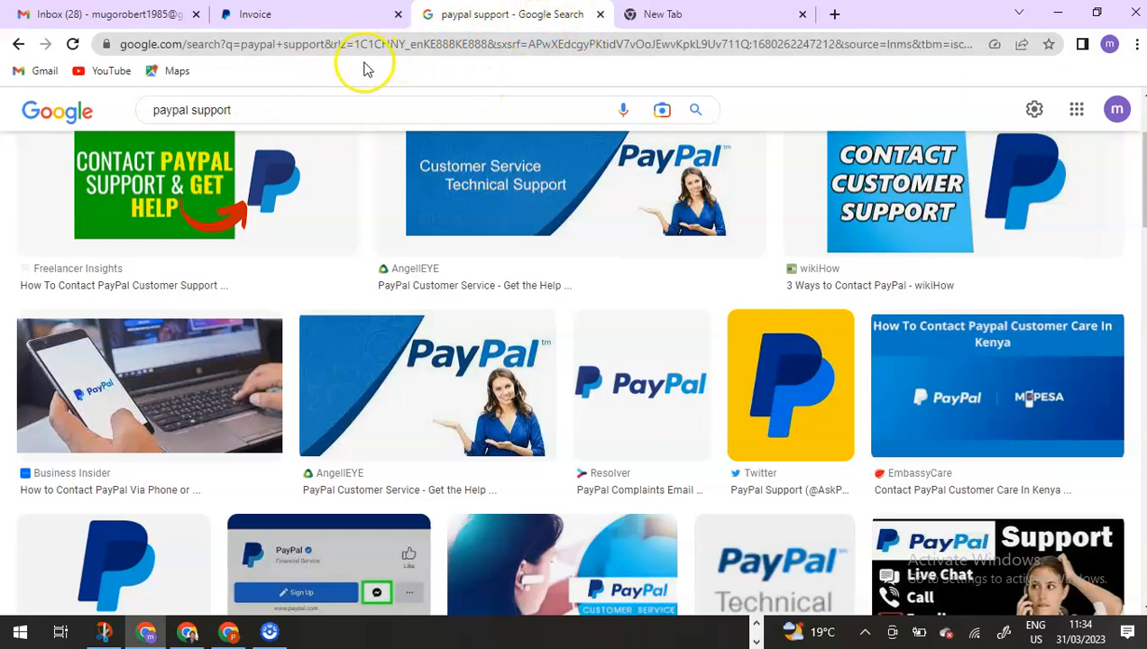
click(663, 15)
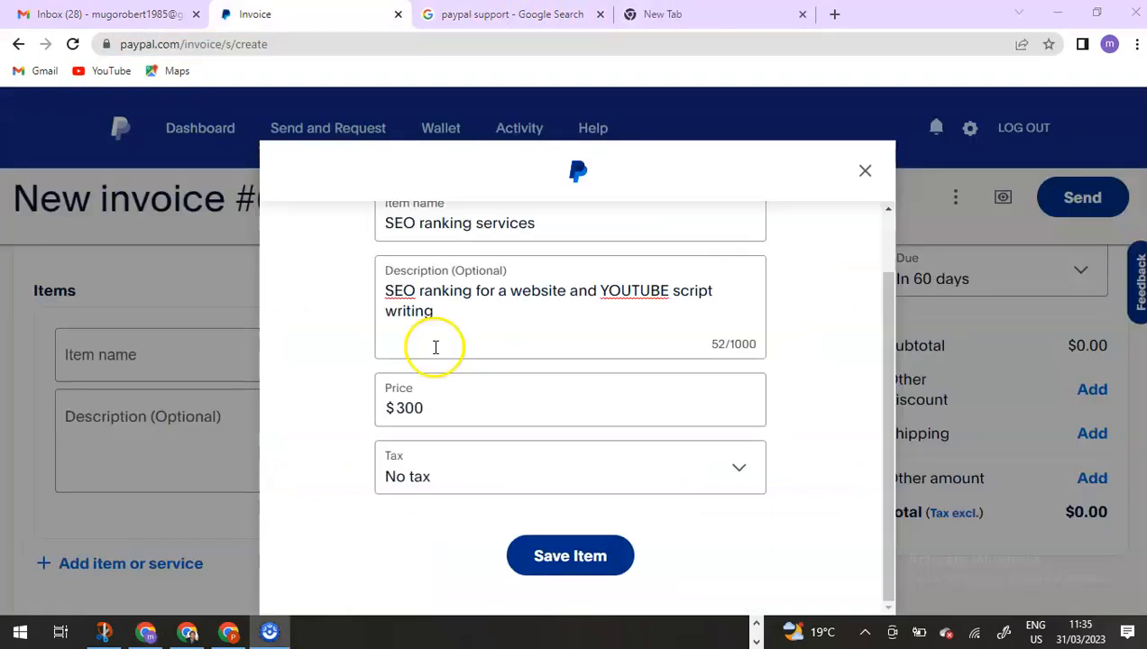
scroll(436, 348, up, 1)
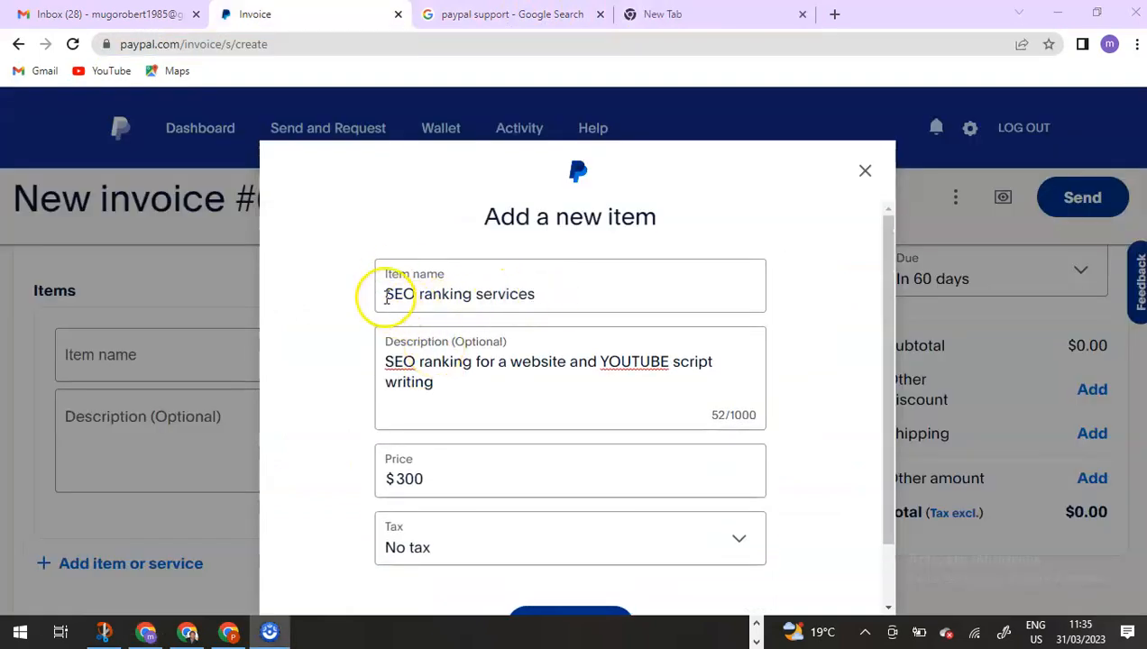
drag(387, 297, 467, 295)
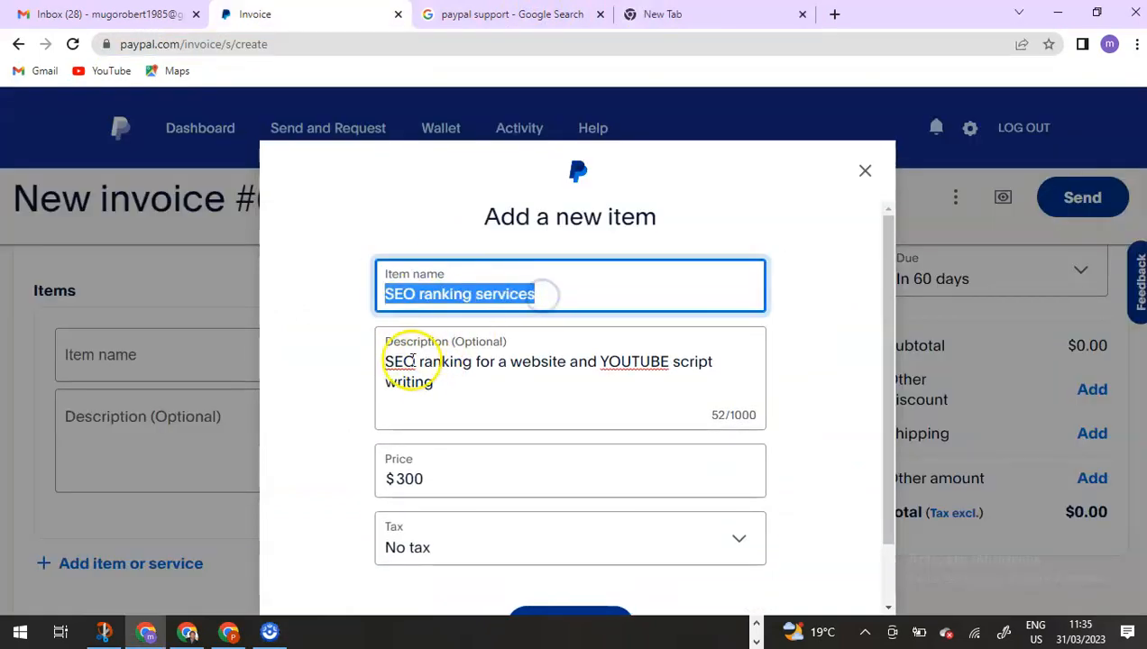
drag(386, 361, 595, 369)
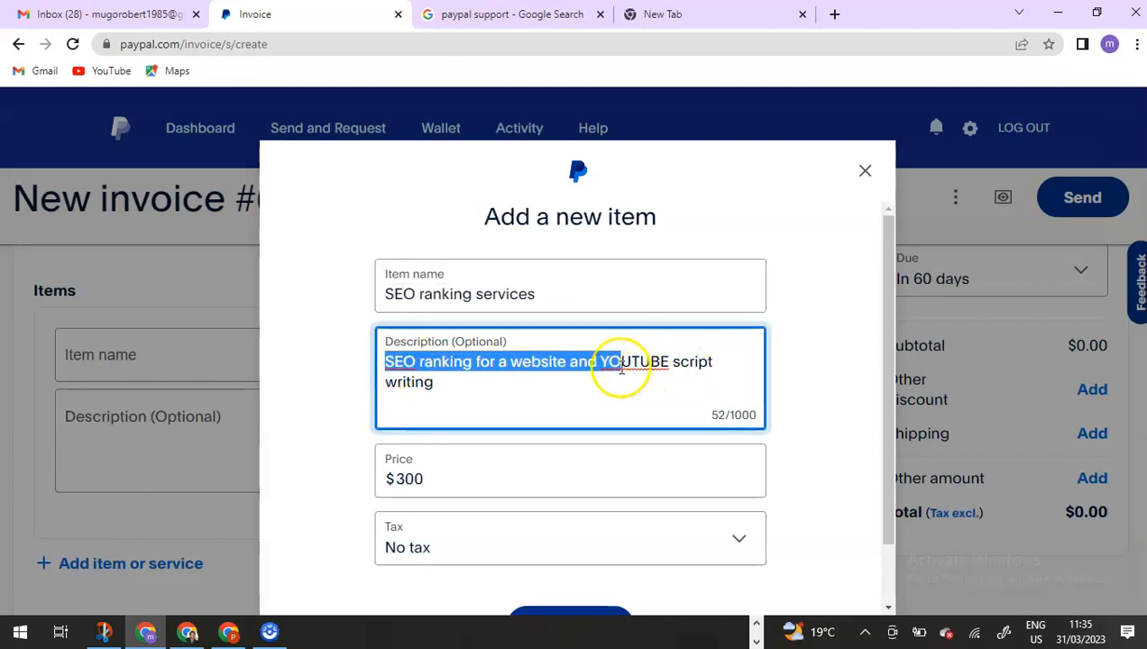
scroll(501, 398, down, 1)
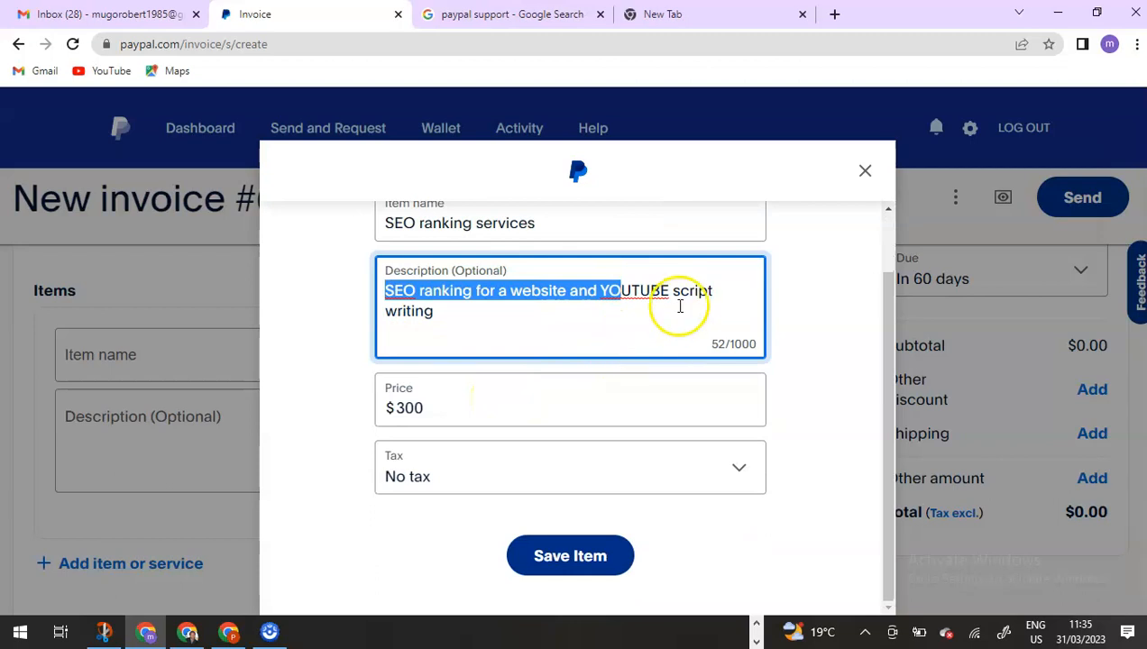
click(389, 410)
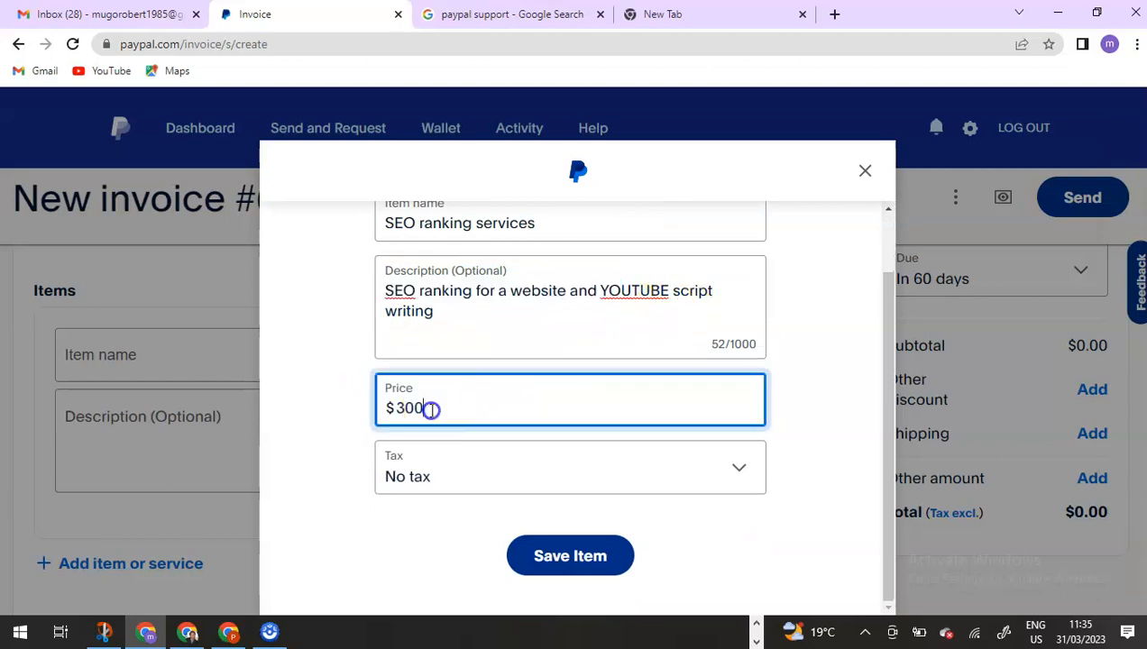
click(544, 556)
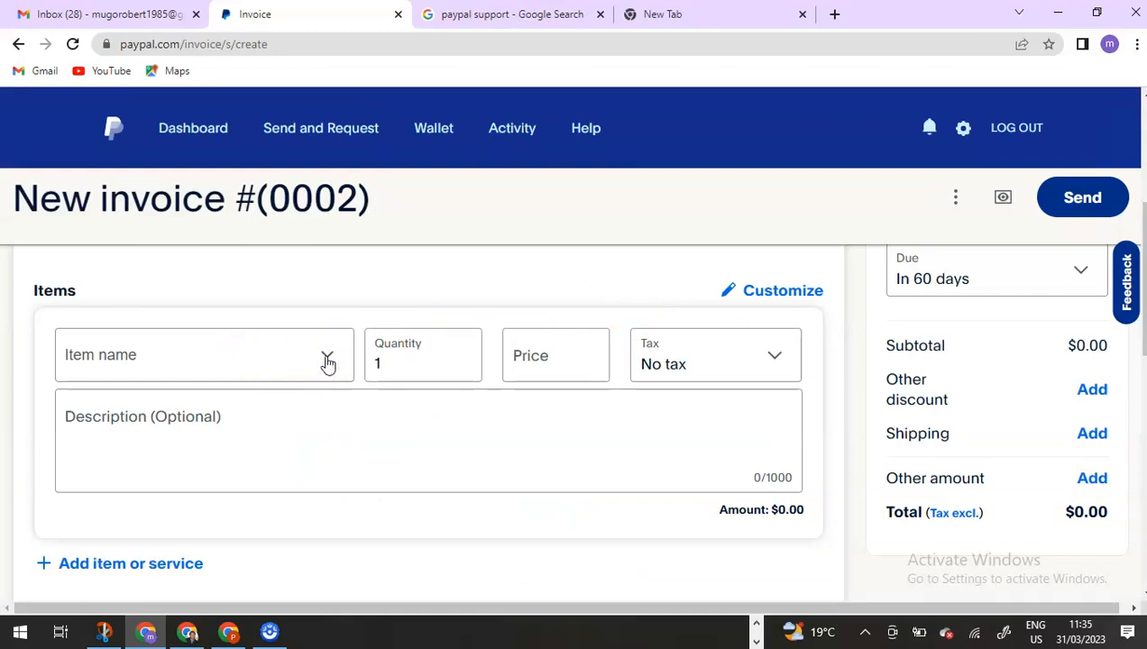
Use the saved item "SEO ranking services" as the invoice's first line item
click(328, 361)
click(161, 475)
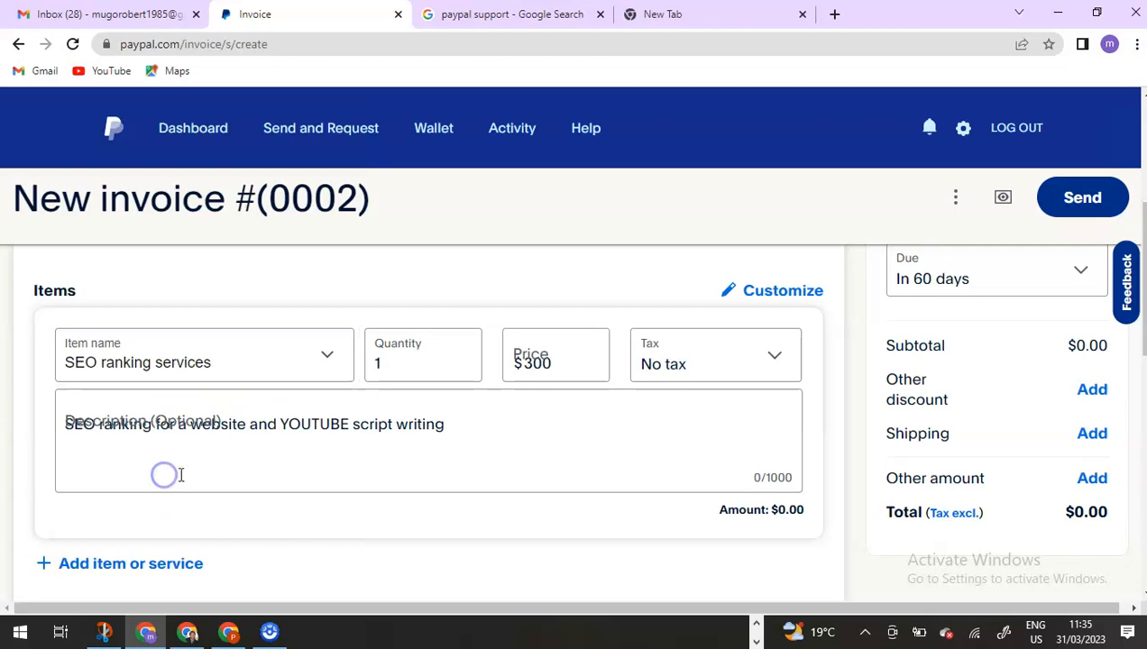
click(437, 372)
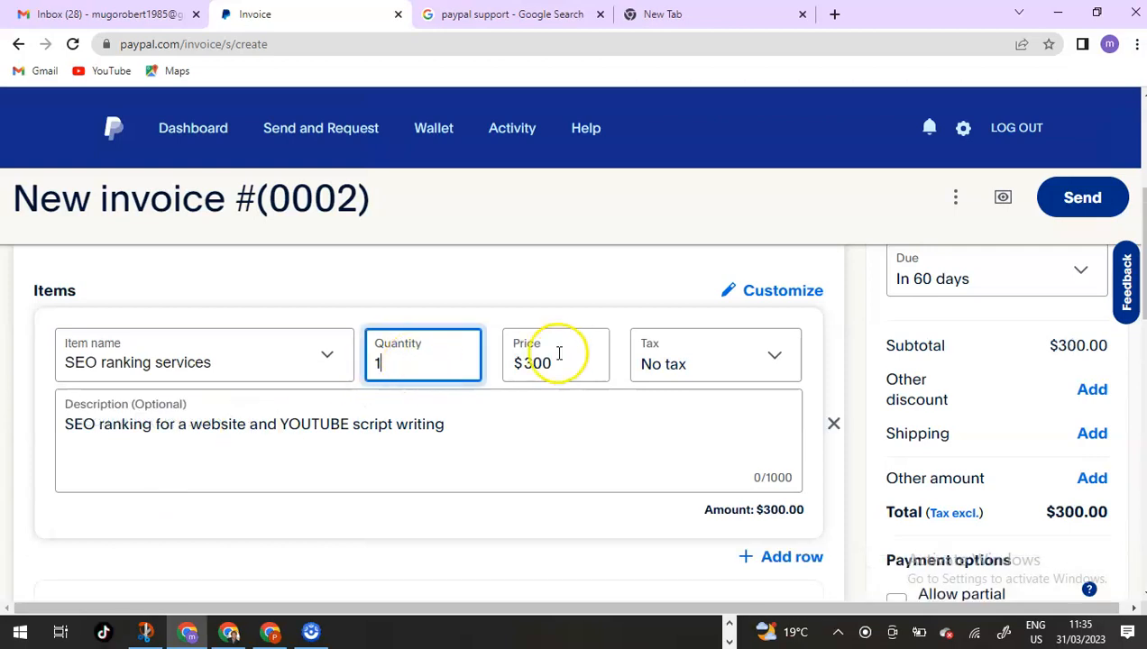
scroll(658, 402, down, 3)
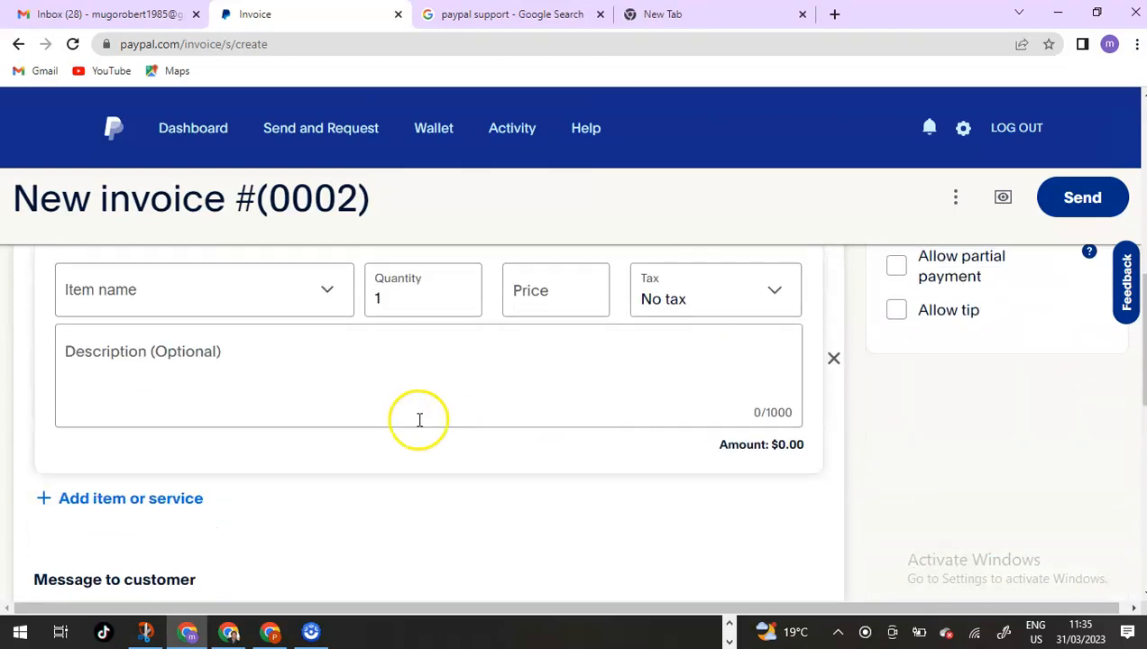
scroll(322, 385, up, 1)
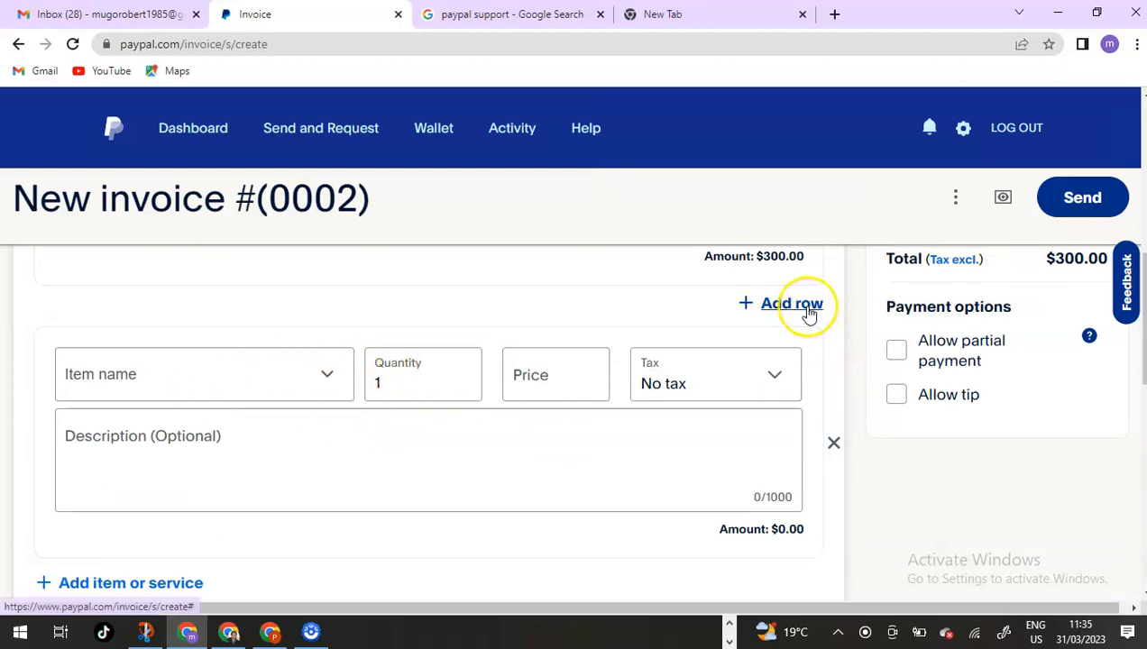
Paste "SEO ranking for a website and YOUTUBE script writing" as the seller note to the customer
scroll(174, 502, down, 3)
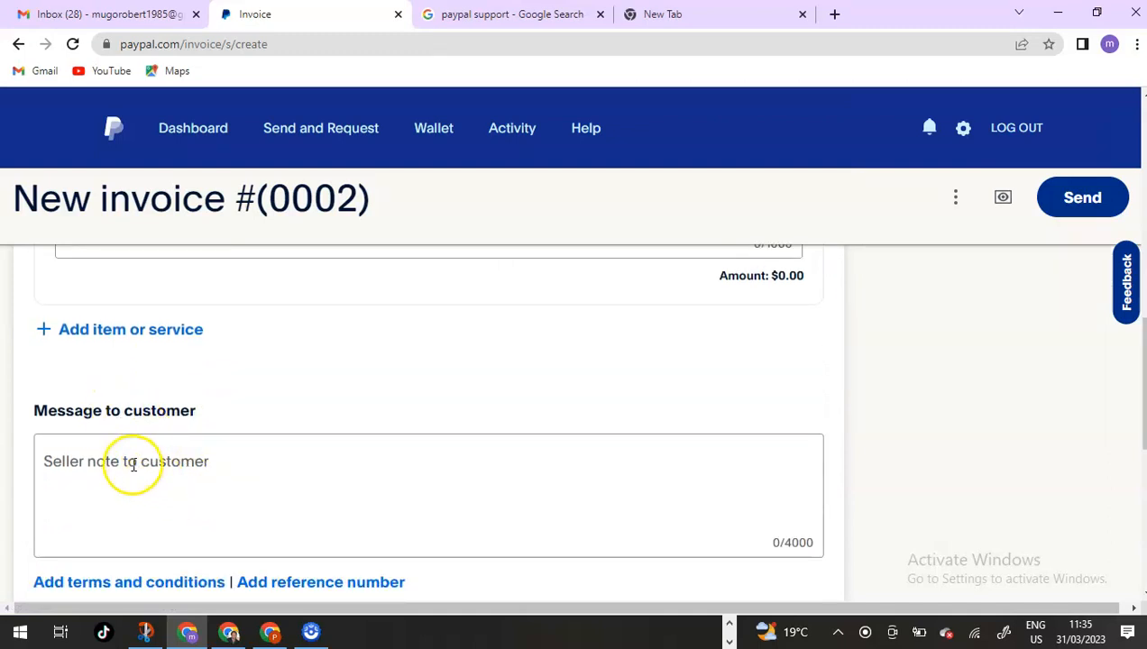
click(133, 464)
right_click(133, 463)
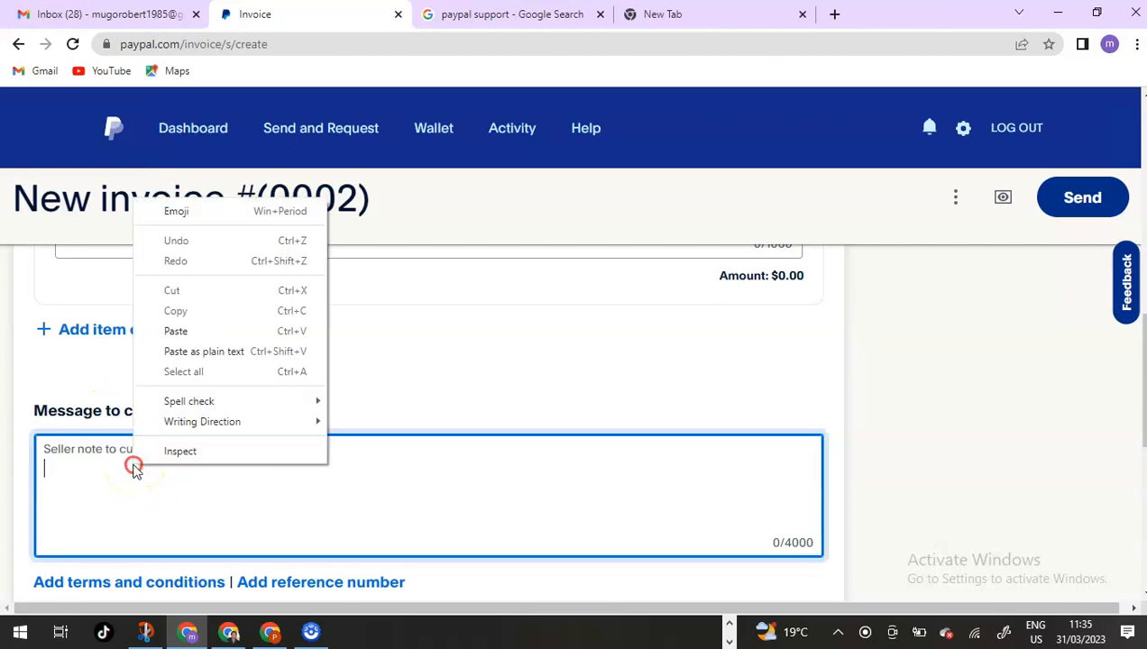
click(203, 330)
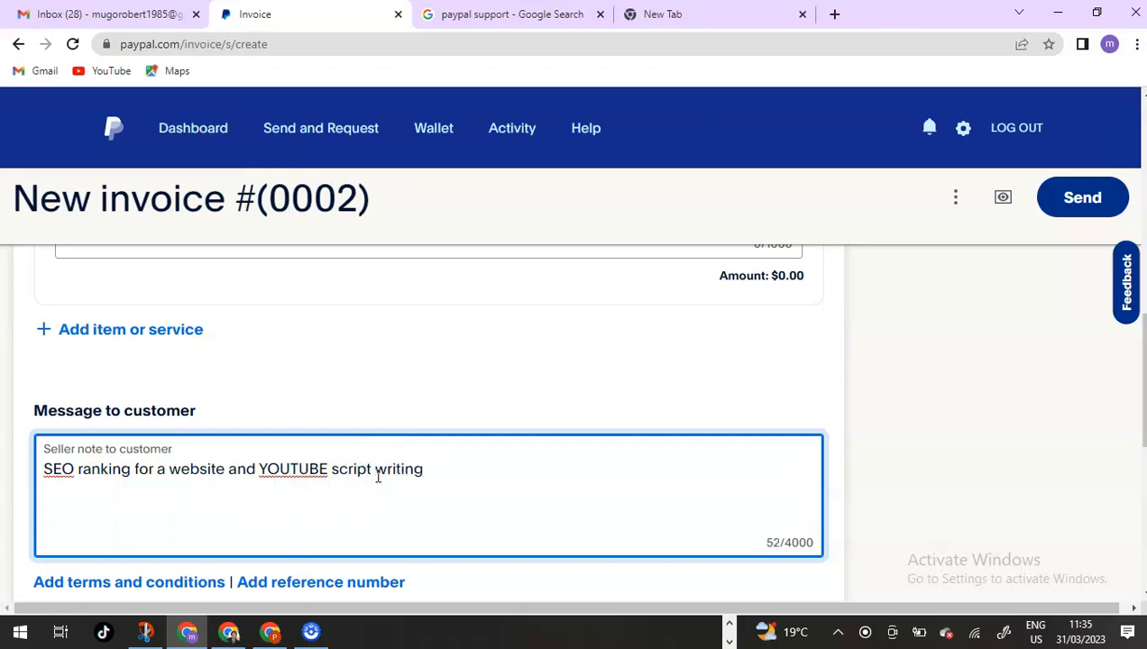
scroll(406, 475, down, 4)
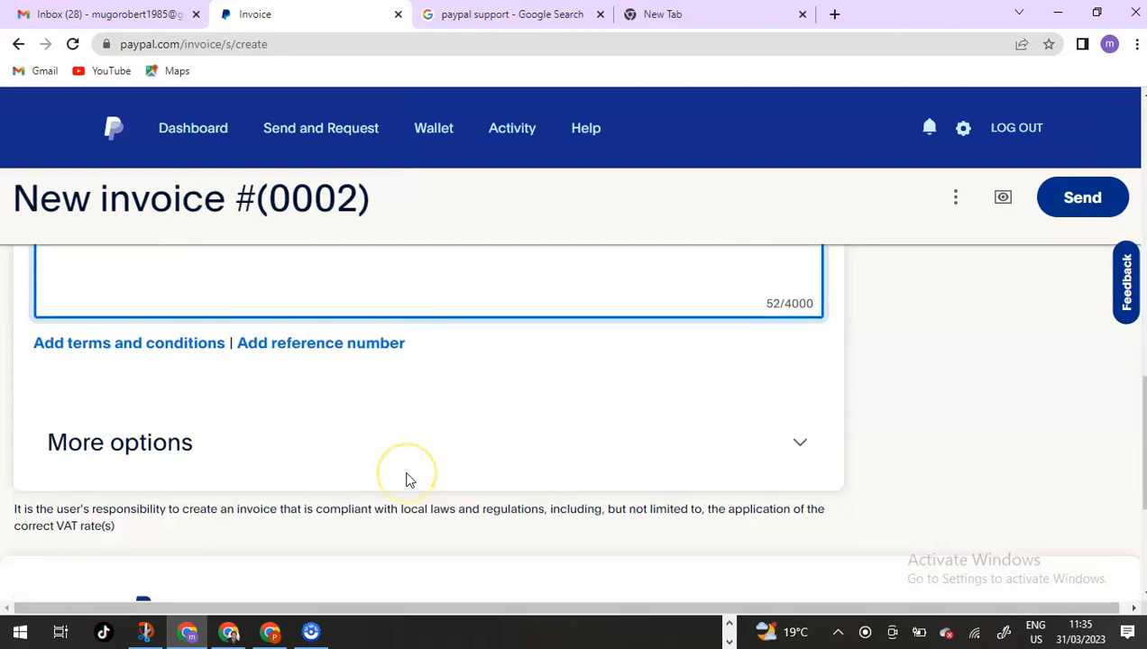
Allow partial payment with a minimum due of $50 and allow tips on the invoice
scroll(408, 478, up, 3)
scroll(793, 402, up, 4)
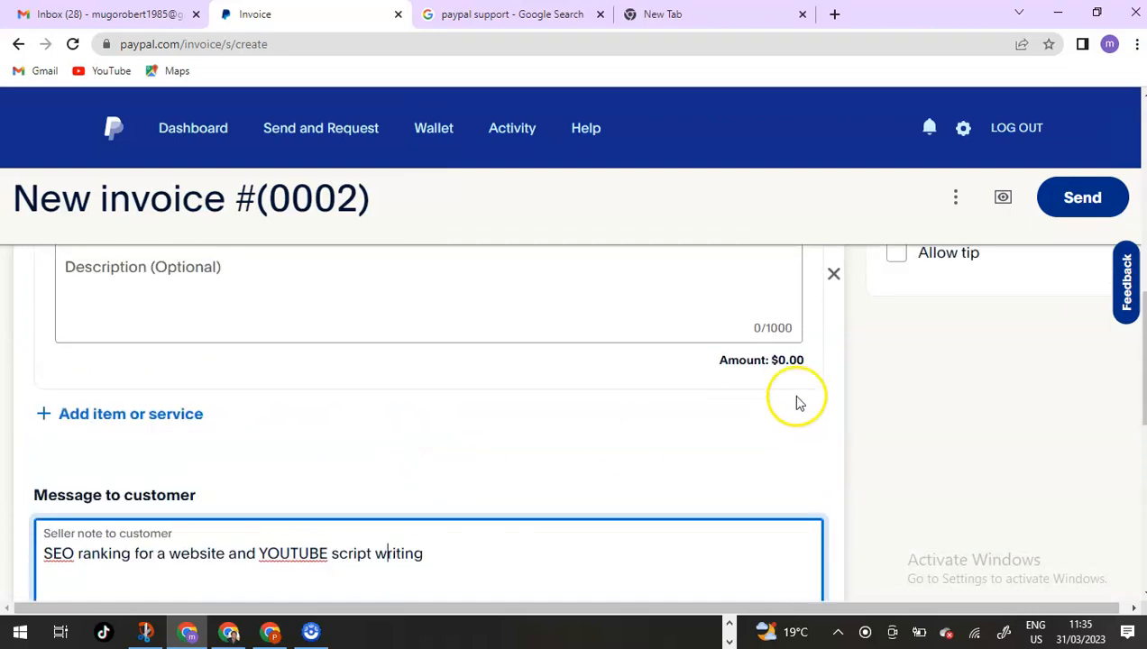
click(898, 379)
click(946, 444)
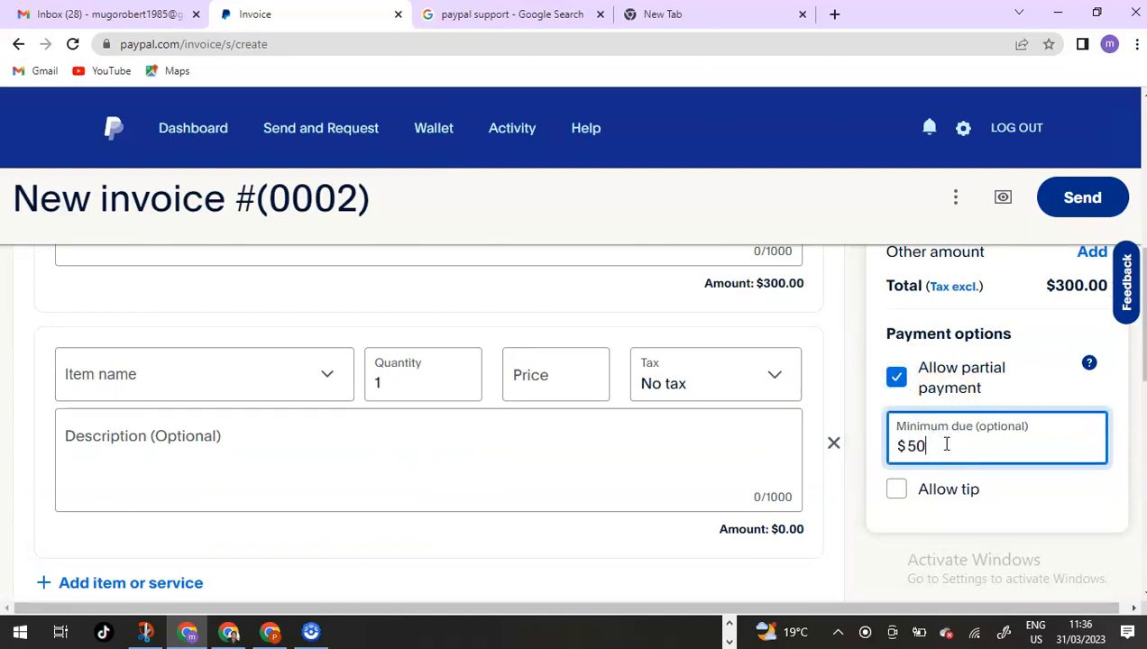
click(897, 488)
scroll(1025, 474, up, 3)
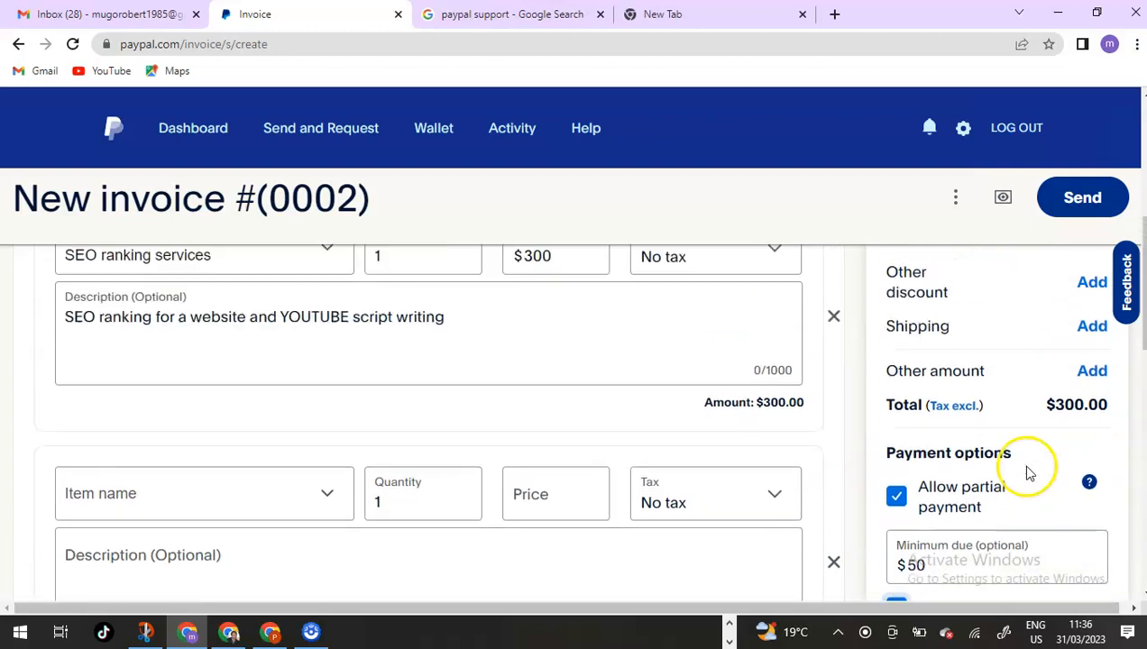
scroll(1028, 472, up, 2)
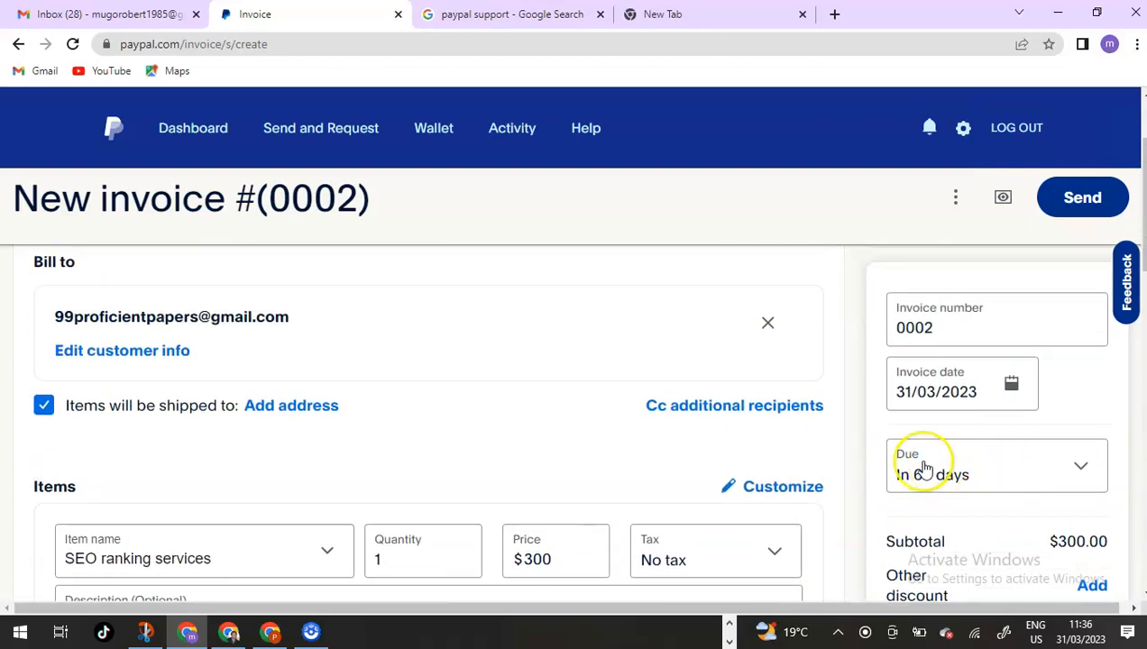
Send the completed $300 invoice to the customer and check the sending confirmation
scroll(940, 471, up, 2)
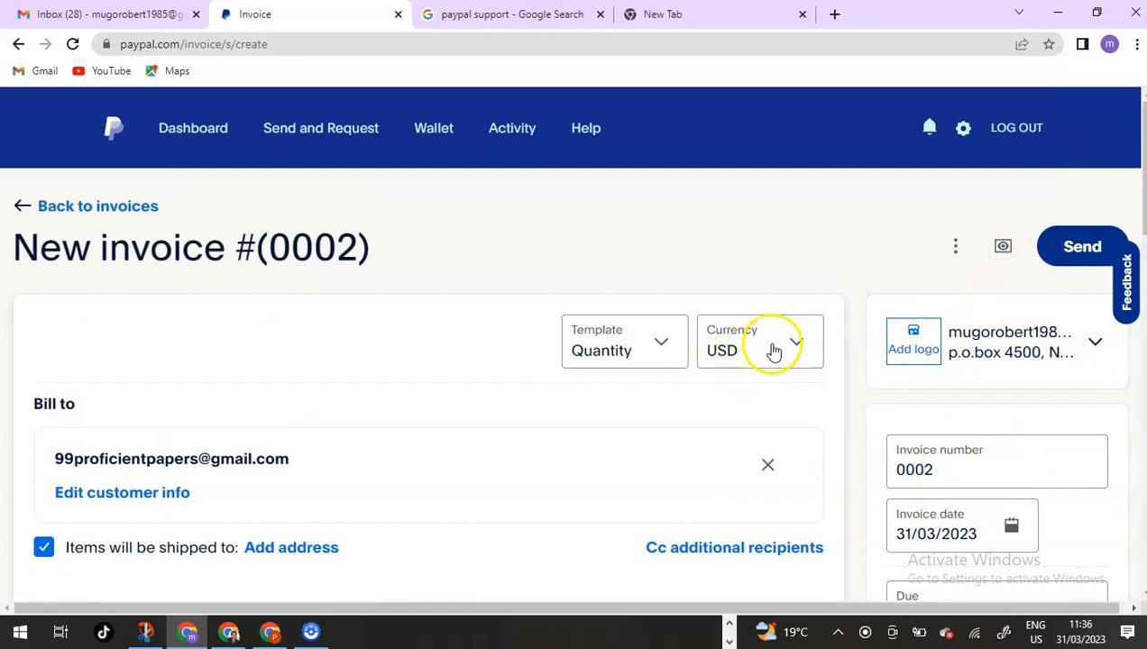
click(1073, 249)
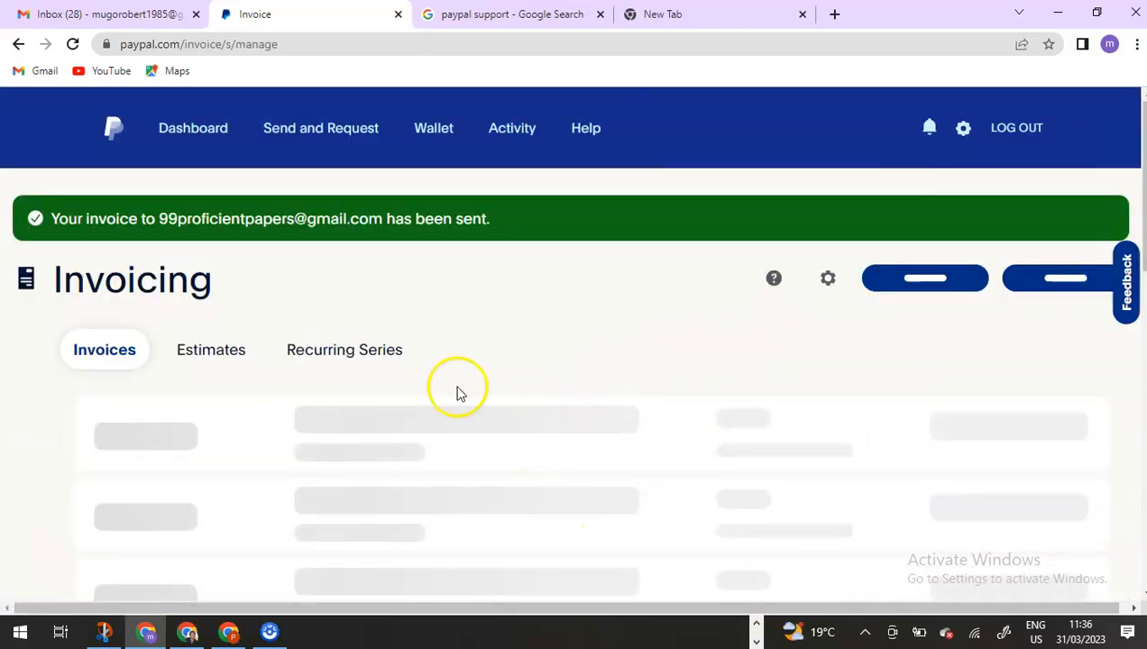
drag(508, 222, 47, 221)
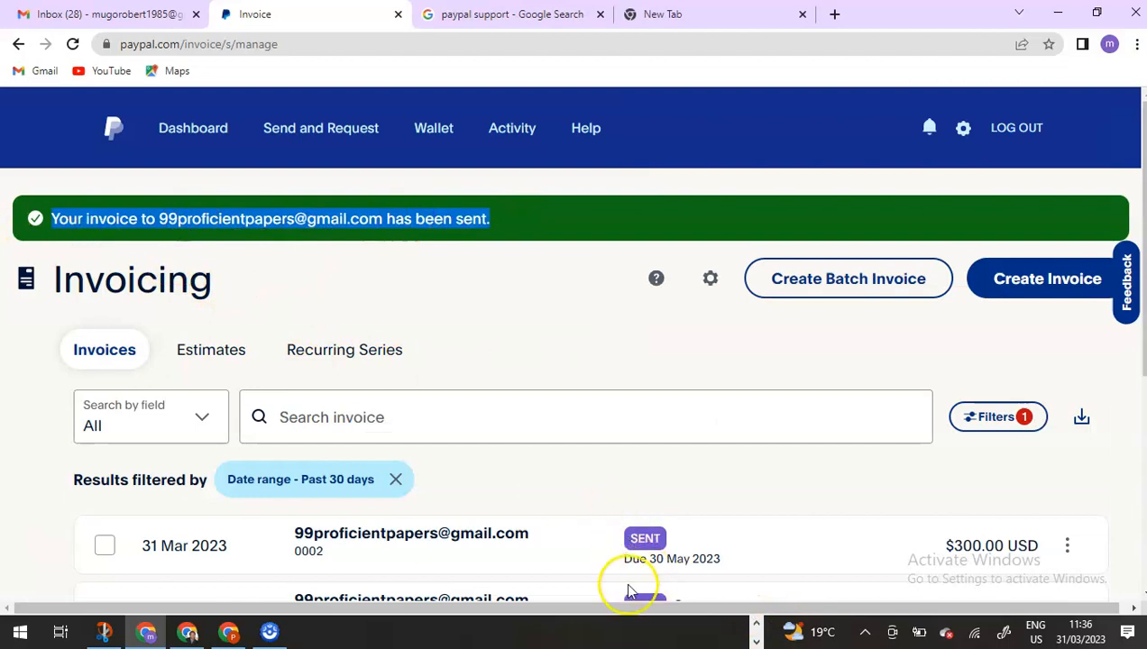
Switch to the customer's Gmail inbox in the other Chrome profile and refresh it for the invoice email
click(756, 623)
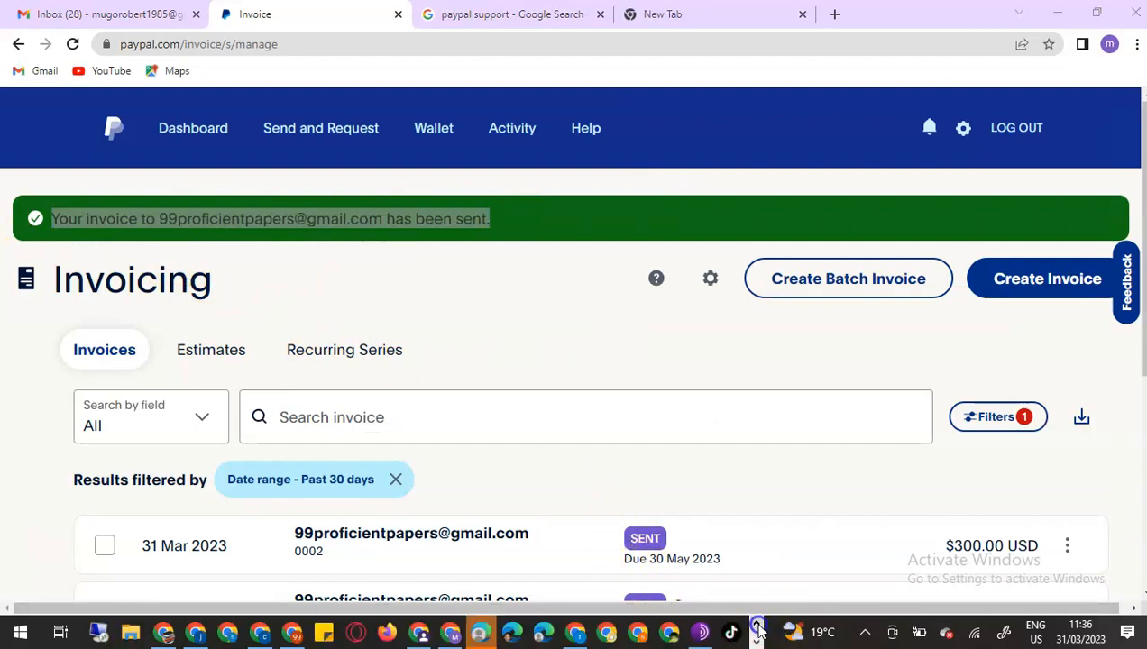
click(291, 632)
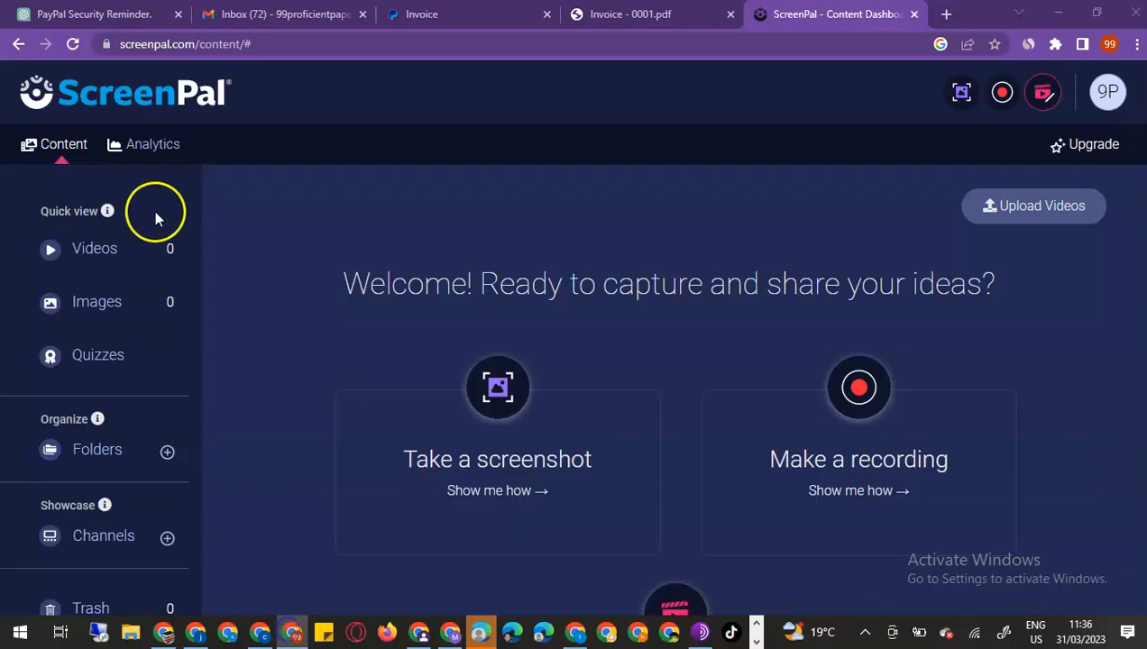
click(307, 19)
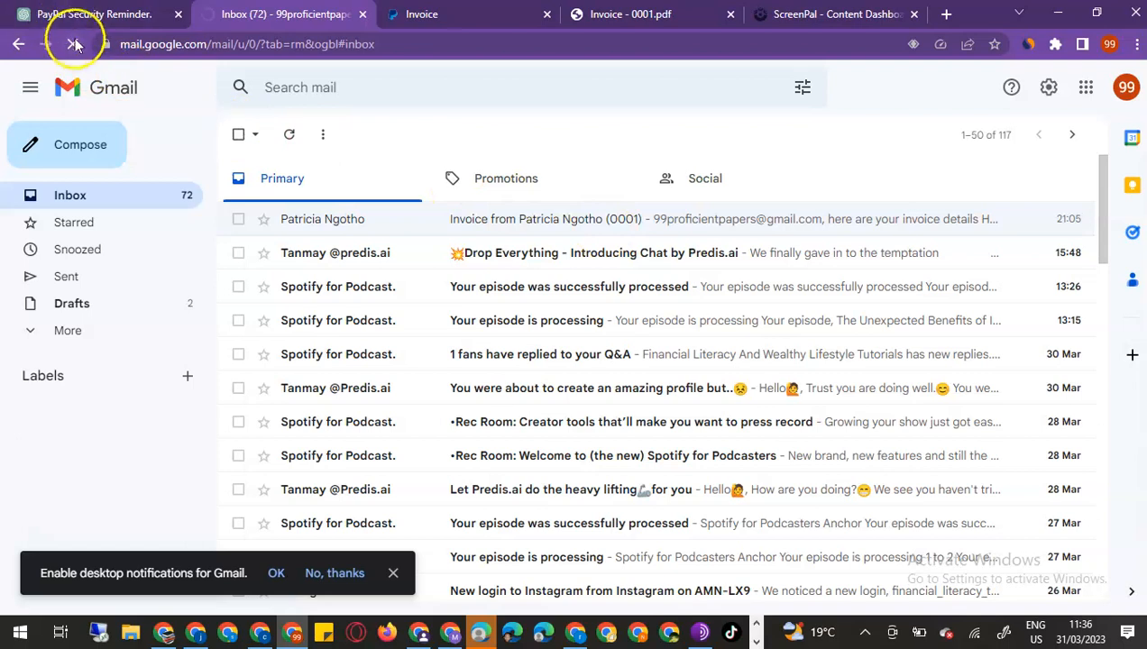
click(74, 44)
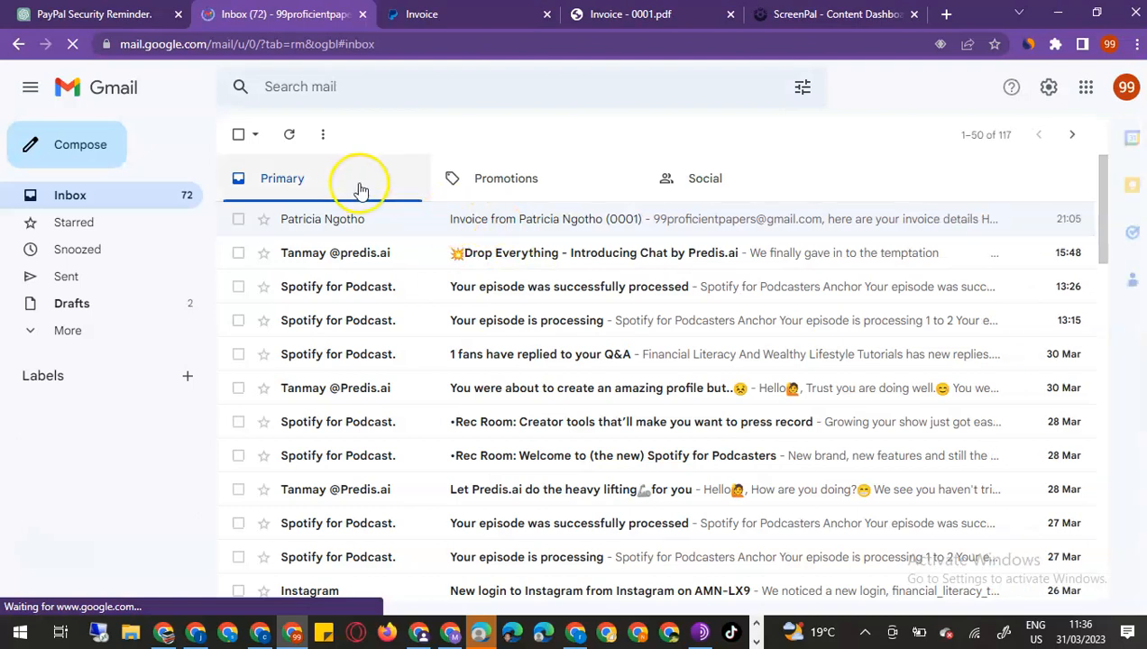
click(289, 135)
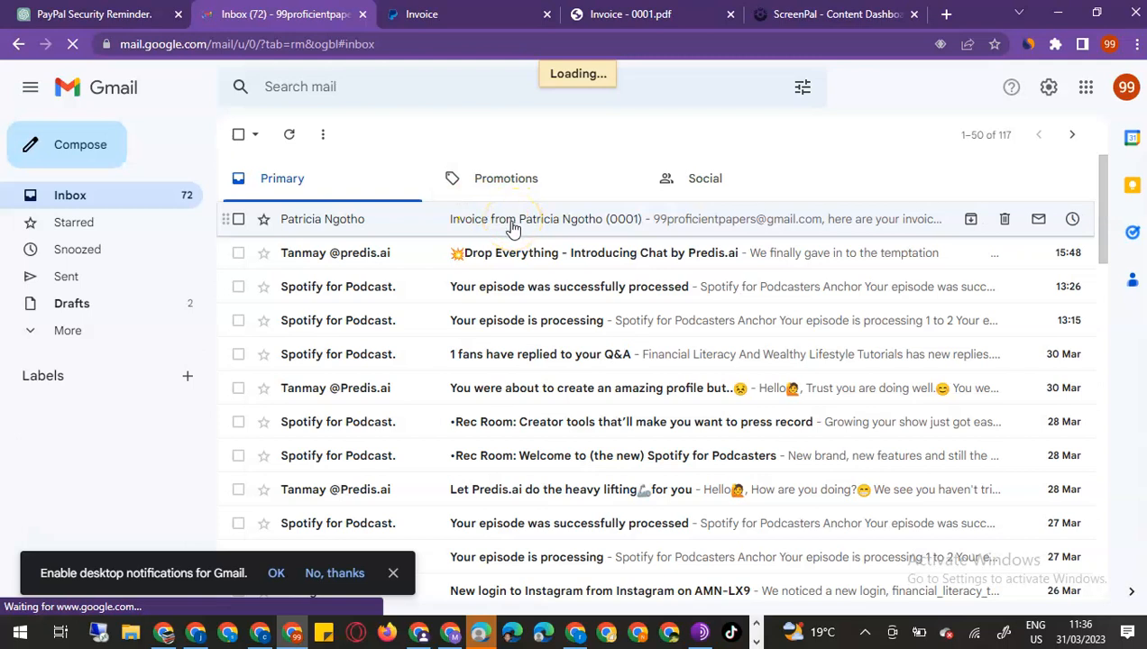
Open the newest PayPal invoice email's payment page, accepting cookies, and review the invoice's items, amounts and seller note
click(511, 226)
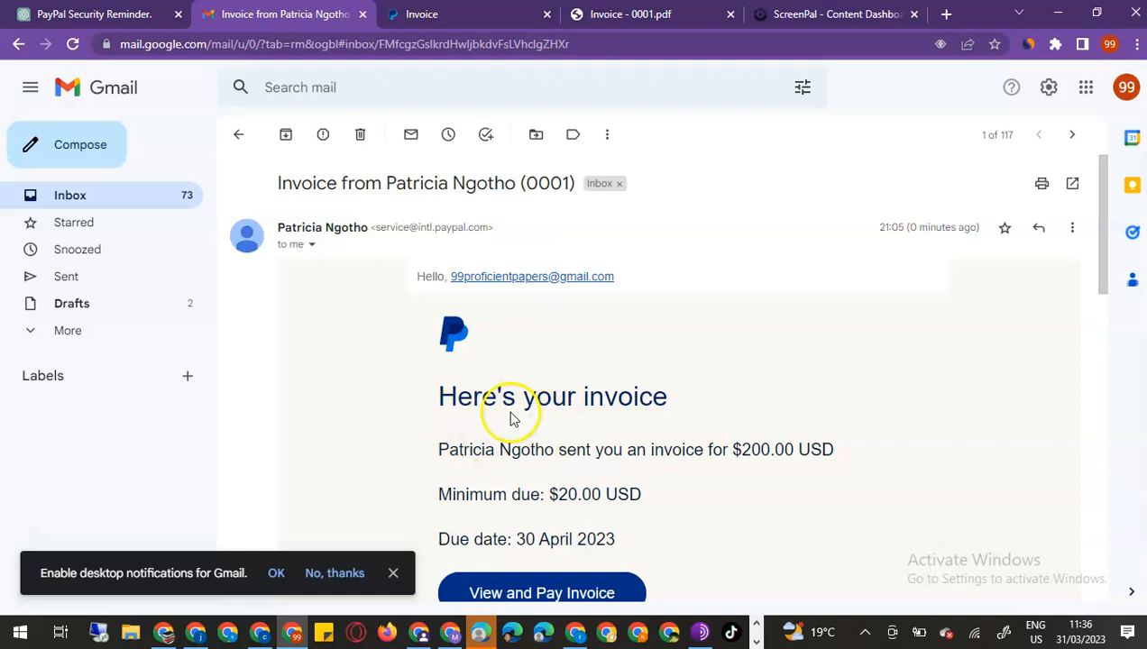
scroll(649, 410, down, 2)
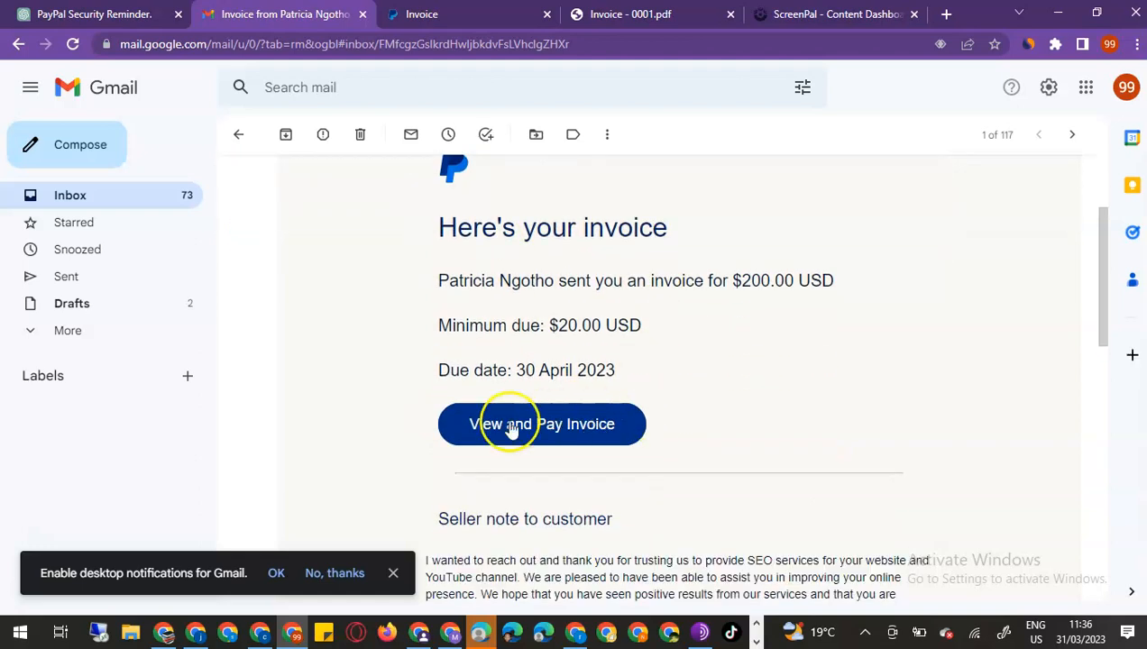
click(517, 433)
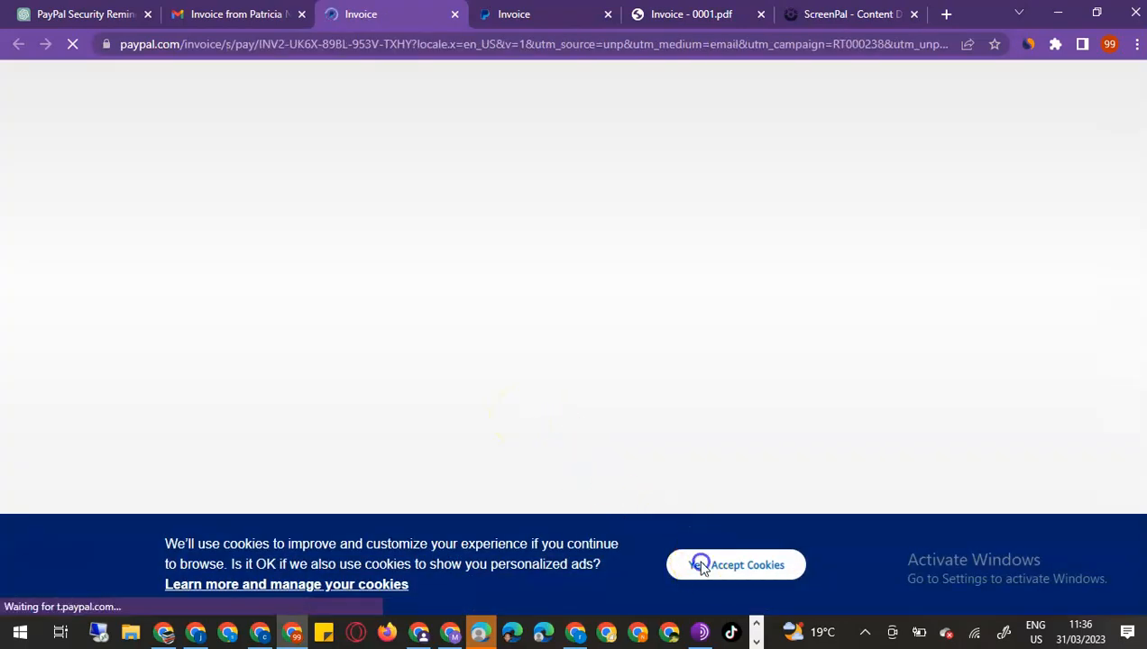
click(703, 565)
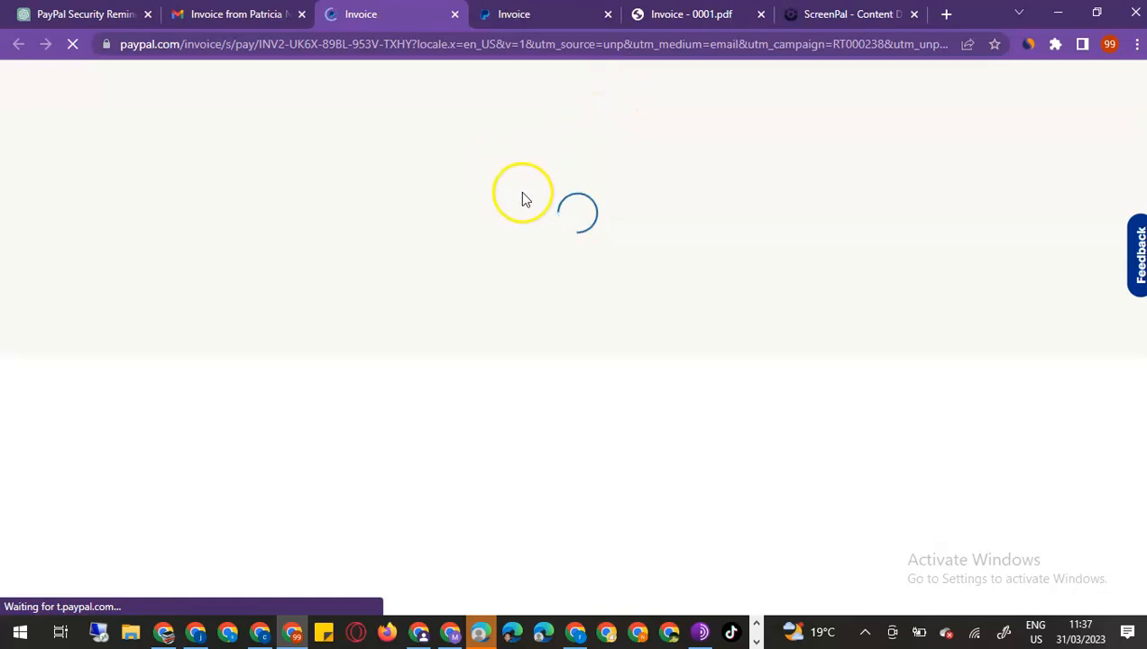
scroll(526, 321, down, 3)
scroll(526, 322, down, 2)
scroll(204, 389, up, 2)
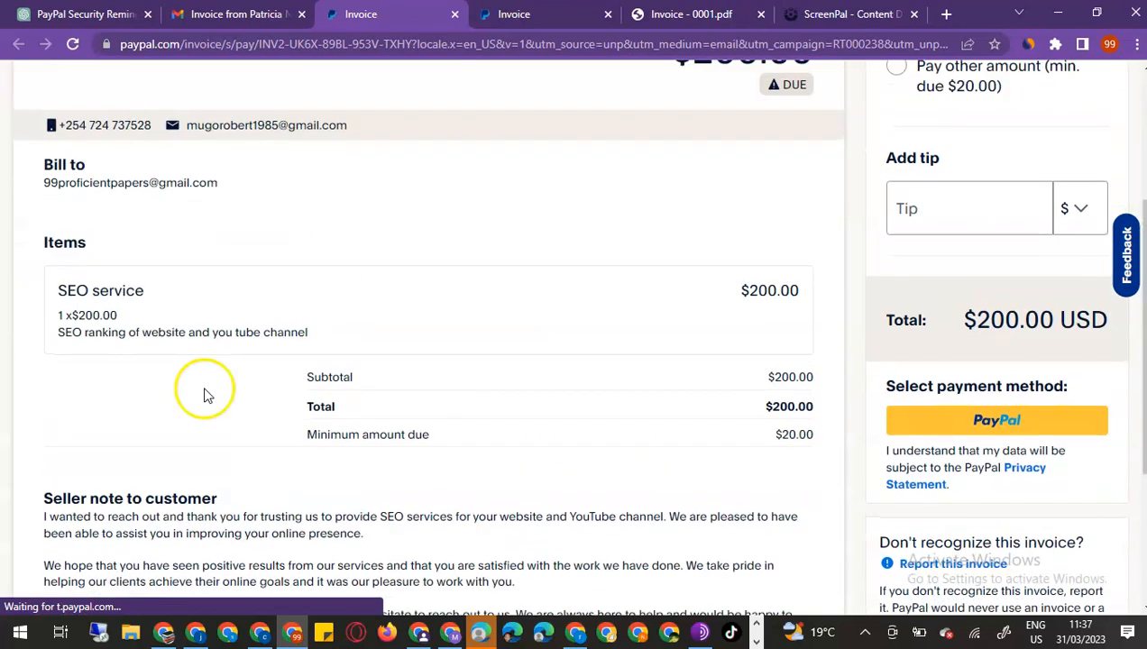